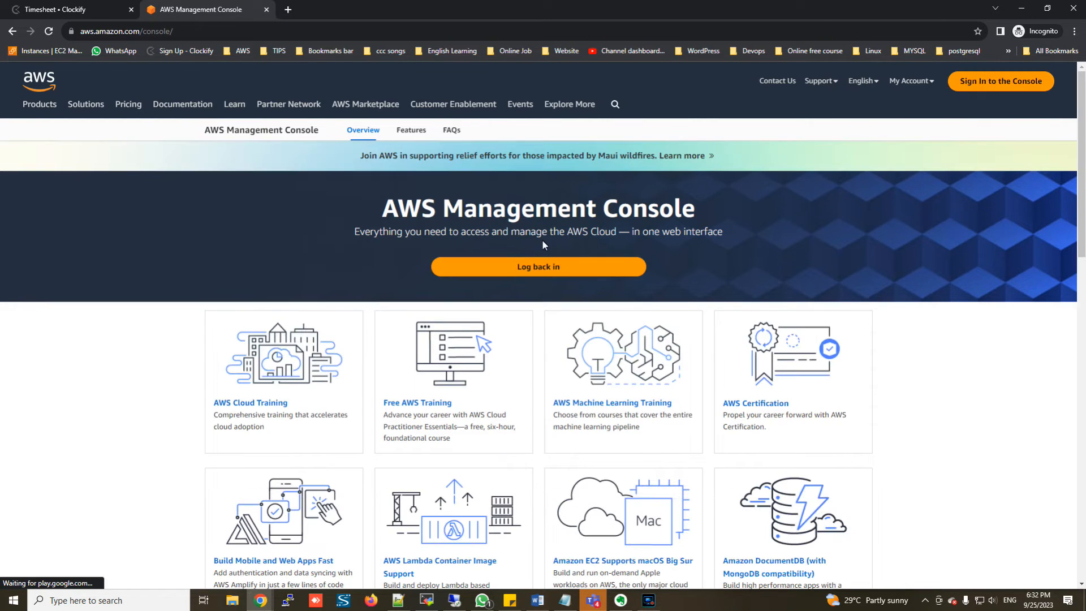
Step: Start signing in to the AWS console as root user with the saved root user e-mail
{"action": "left_click", "coordinate": [988, 81]}
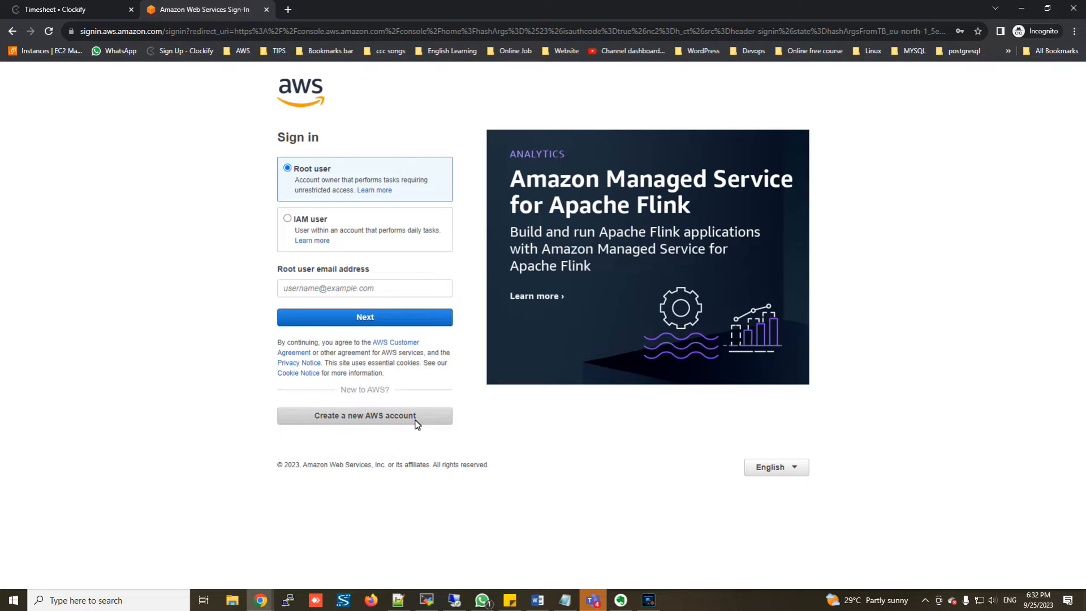
{"action": "left_click", "coordinate": [334, 289]}
{"action": "scroll", "coordinate": [531, 429], "scroll_direction": "down", "scroll_amount": 1}
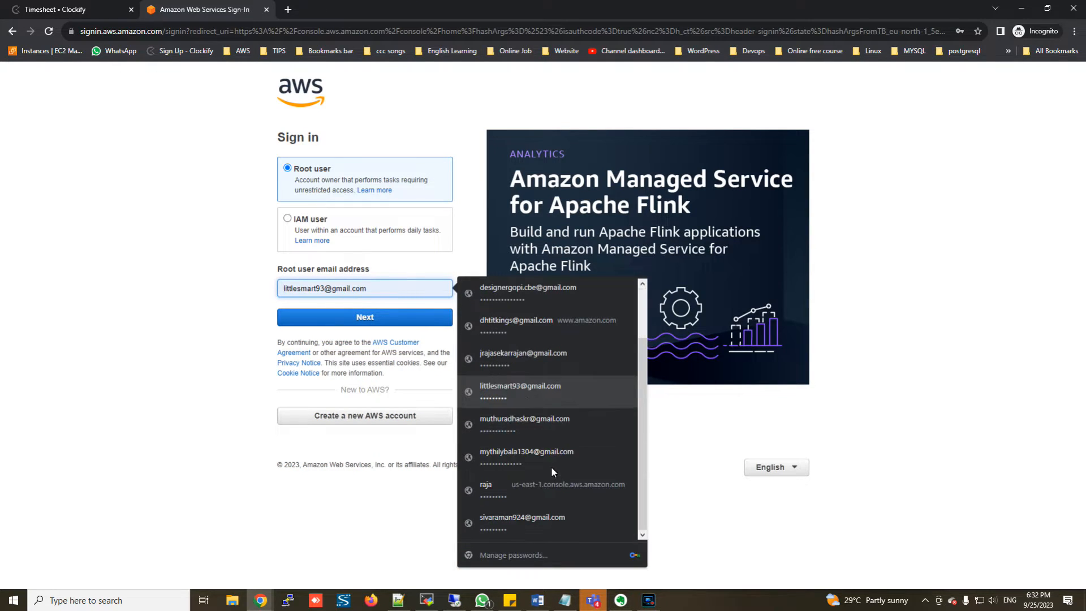
{"action": "left_click", "coordinate": [536, 390]}
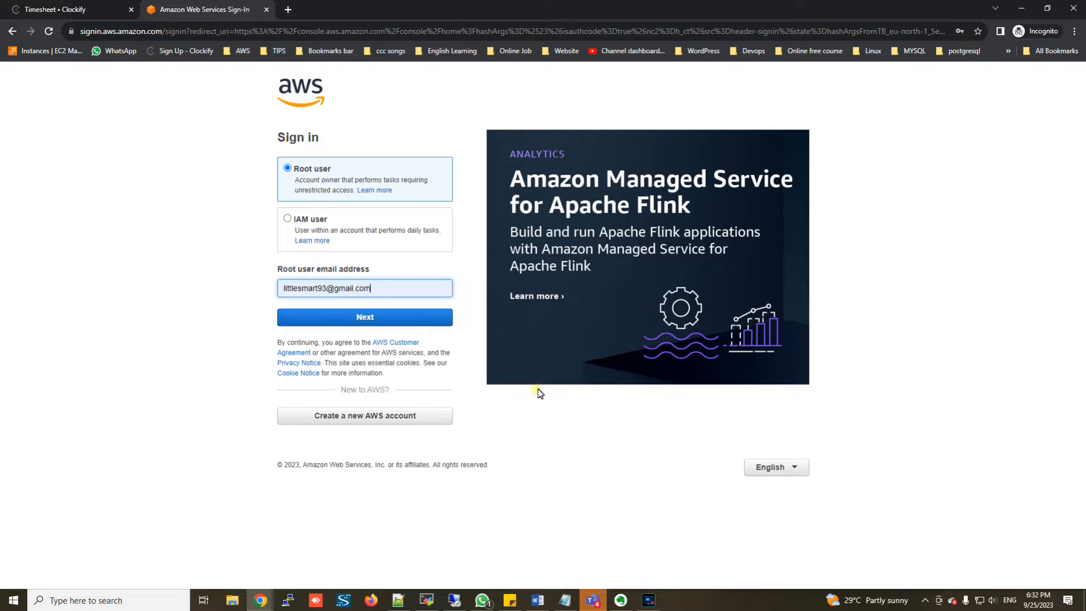
{"action": "left_click", "coordinate": [370, 317]}
Step: Complete the sign-in by submitting the account password and the MFA code
{"action": "left_click", "coordinate": [363, 234]}
{"action": "left_click", "coordinate": [337, 272]}
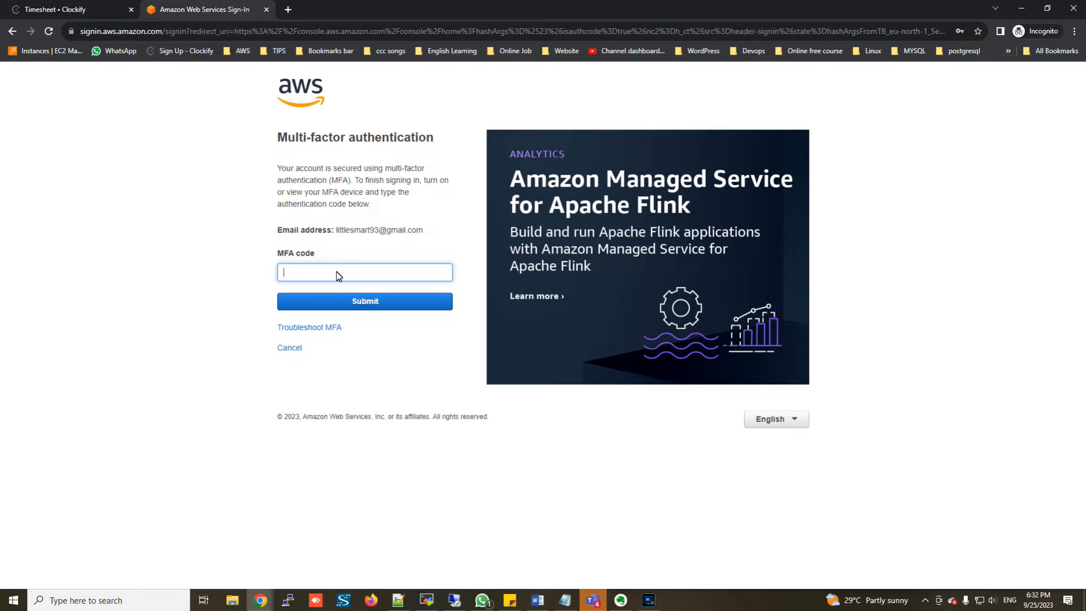
{"action": "key", "text": "ctrl+v"}
{"action": "key", "text": "Return"}
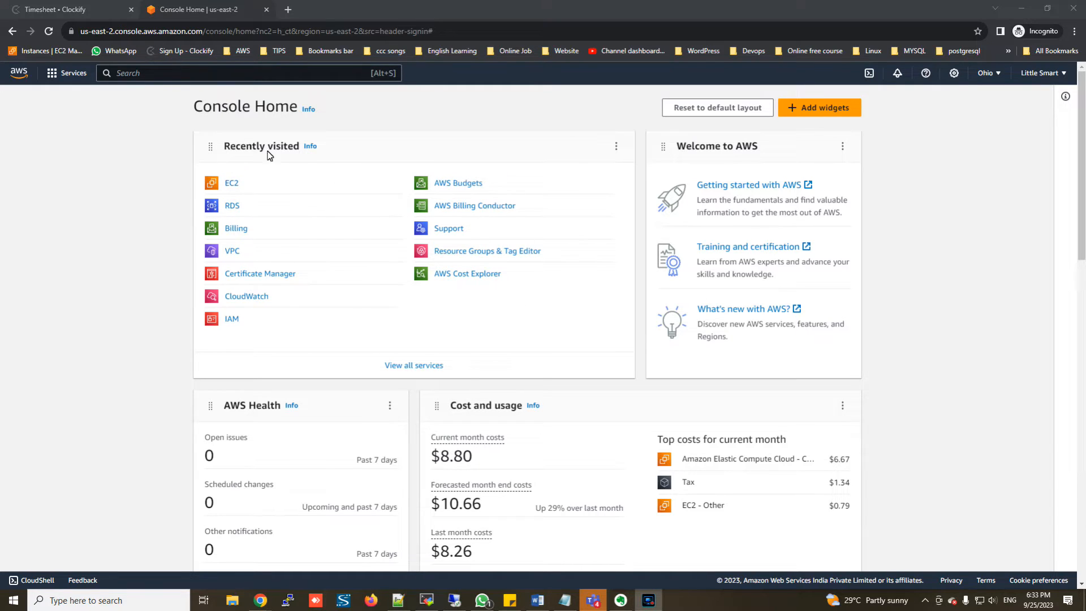
Step: Search the console services for ec2 and open EC2
{"action": "left_click", "coordinate": [142, 73]}
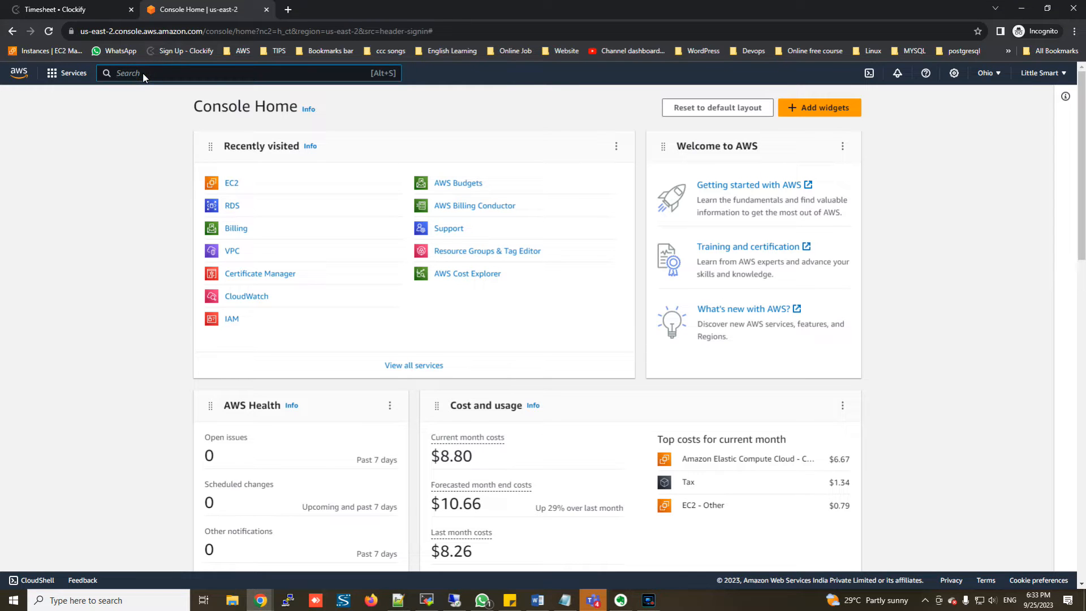
{"action": "type", "text": "ec3"}
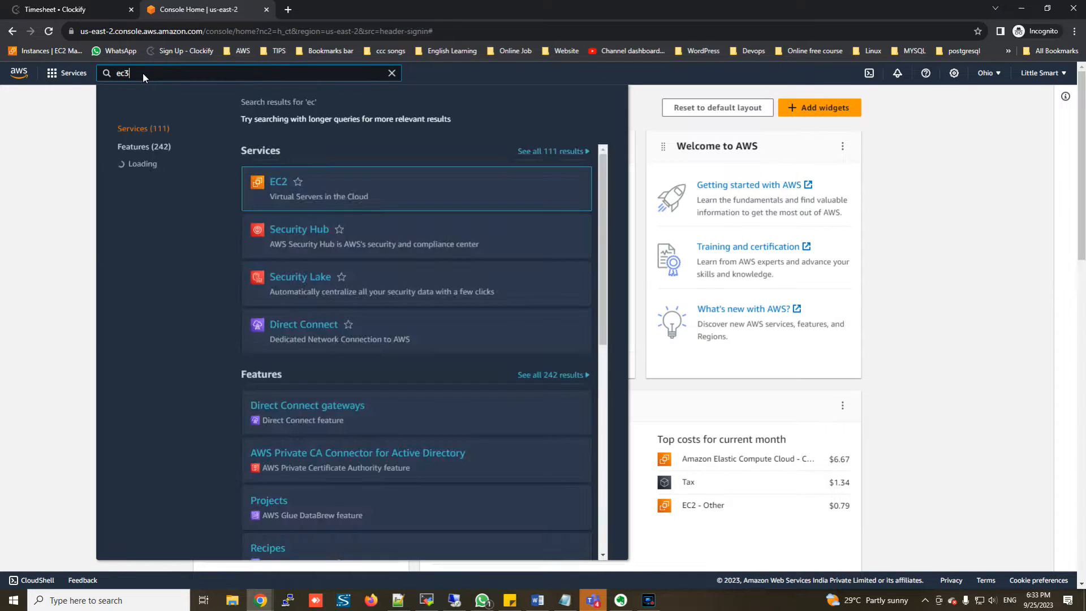
{"action": "key", "text": "BackSpace"}
{"action": "type", "text": "2"}
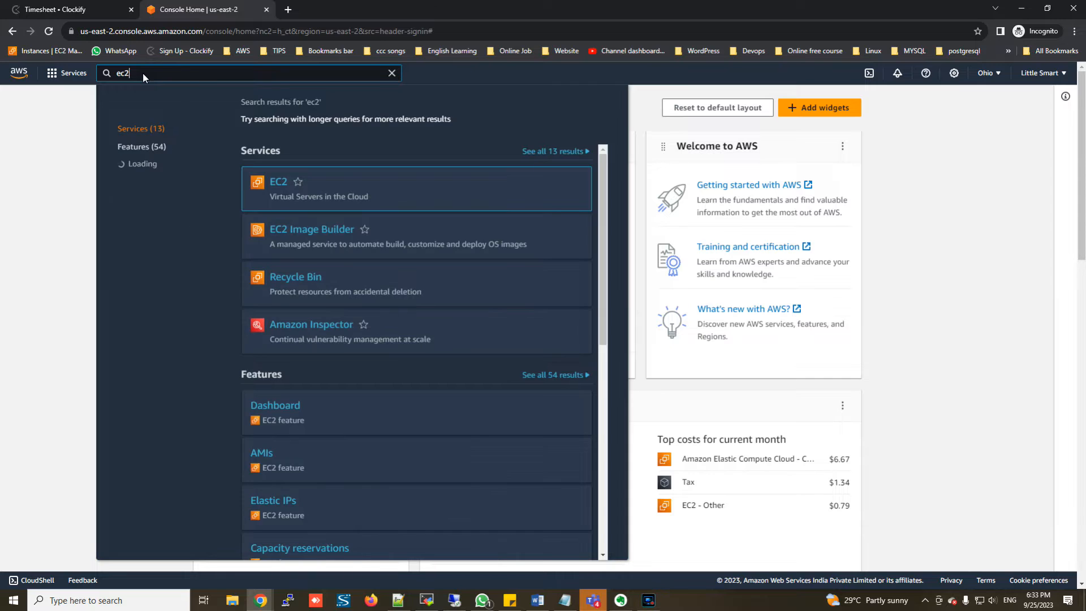
{"action": "left_click", "coordinate": [279, 188]}
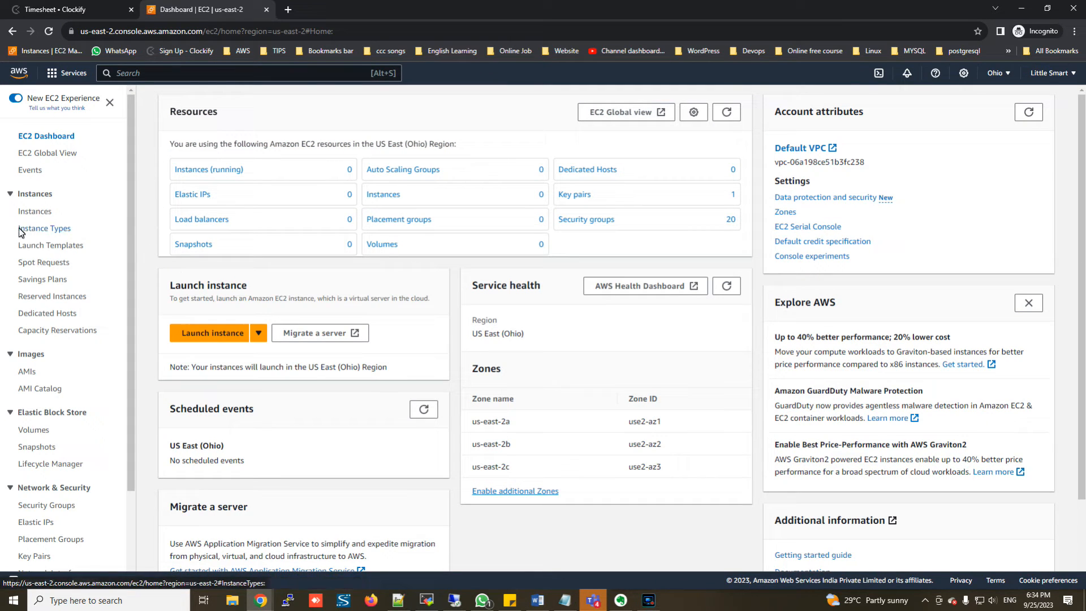
Step: Start launching a new instance from the Instances page and name it Binary
{"action": "left_click", "coordinate": [37, 213]}
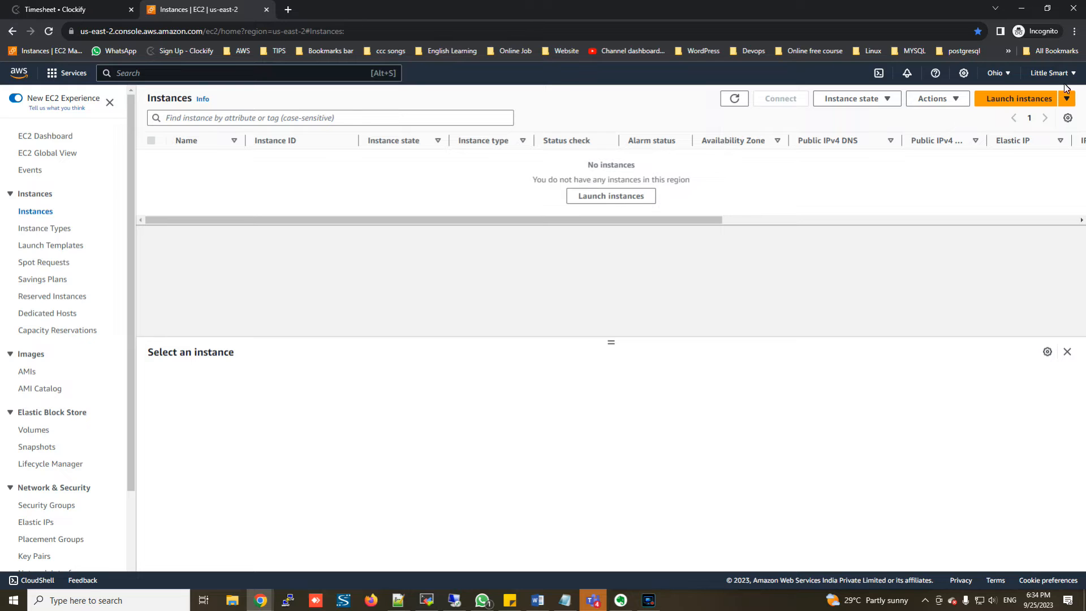
{"action": "left_click", "coordinate": [1009, 98]}
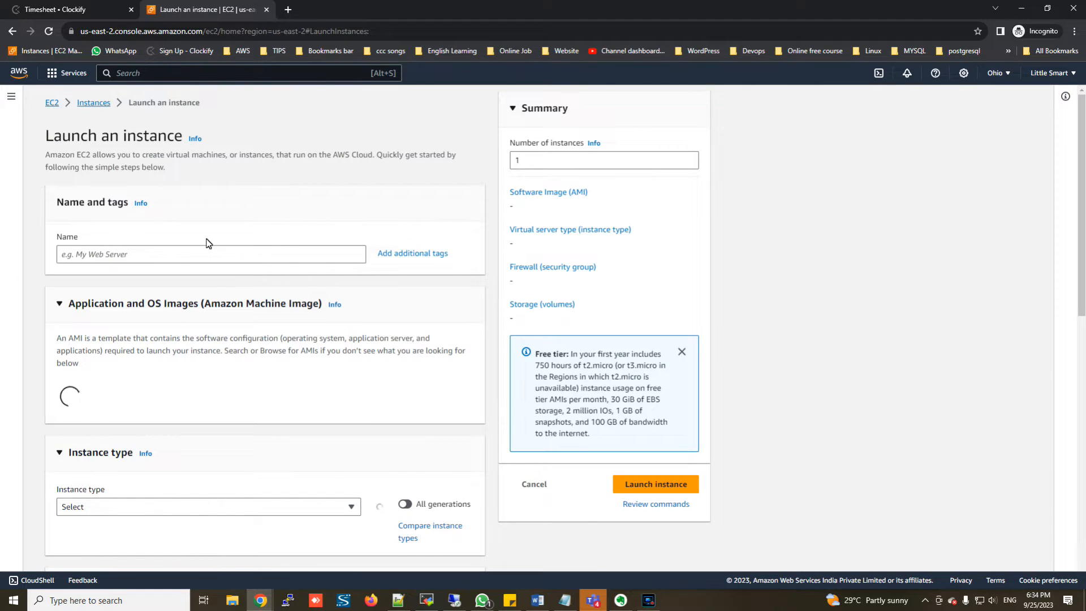
{"action": "left_click", "coordinate": [150, 260]}
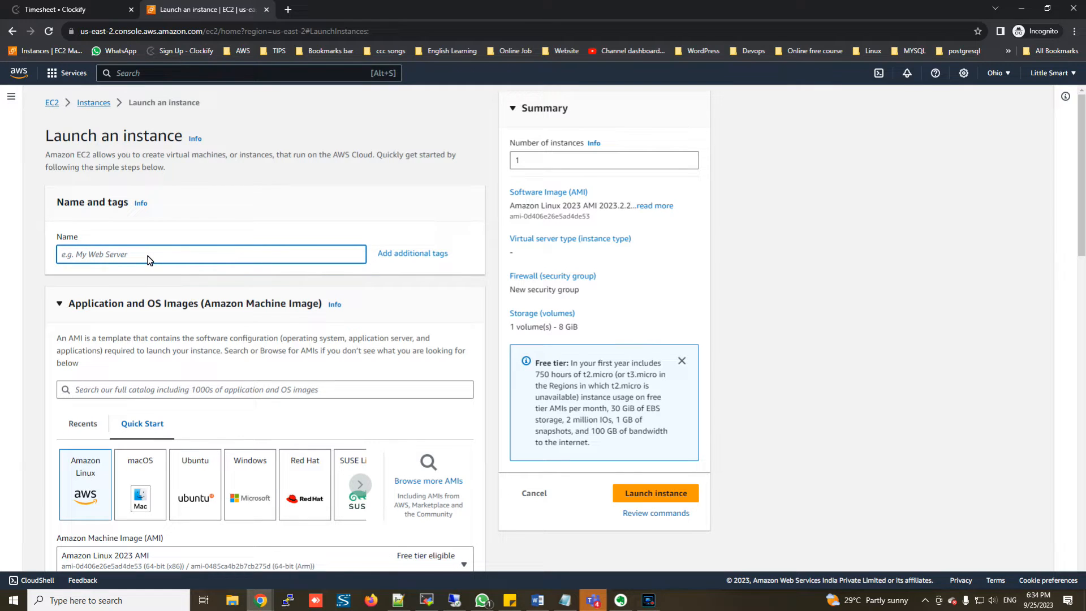
{"action": "type", "text": "Binary"}
Step: Search the machine image catalog for centos and show the AWS Marketplace AMIs
{"action": "left_click", "coordinate": [147, 390]}
{"action": "type", "text": "c"}
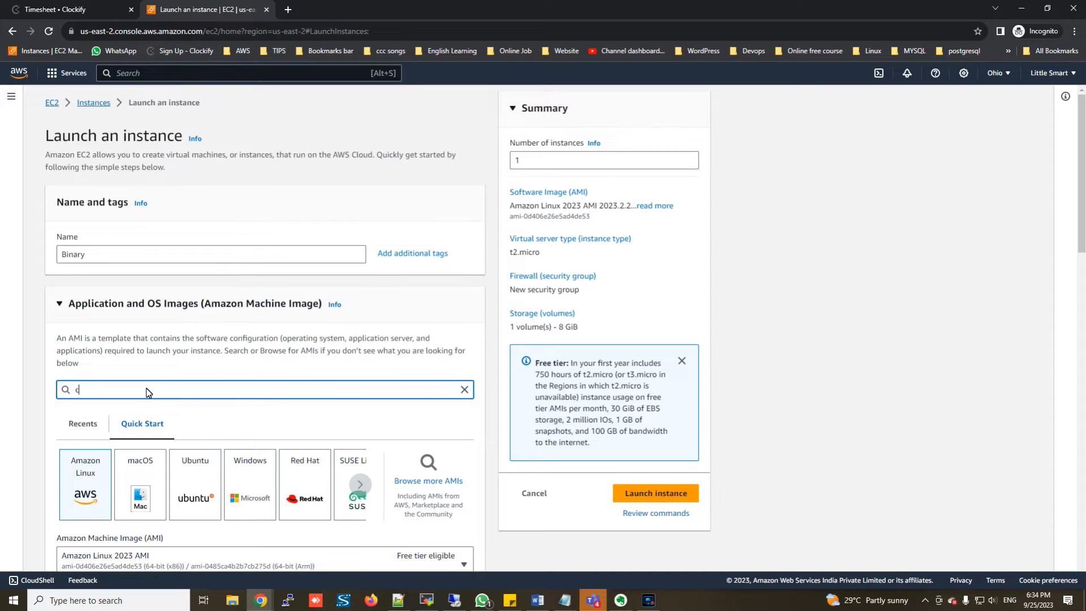
{"action": "type", "text": "ento"}
{"action": "key", "text": "Return"}
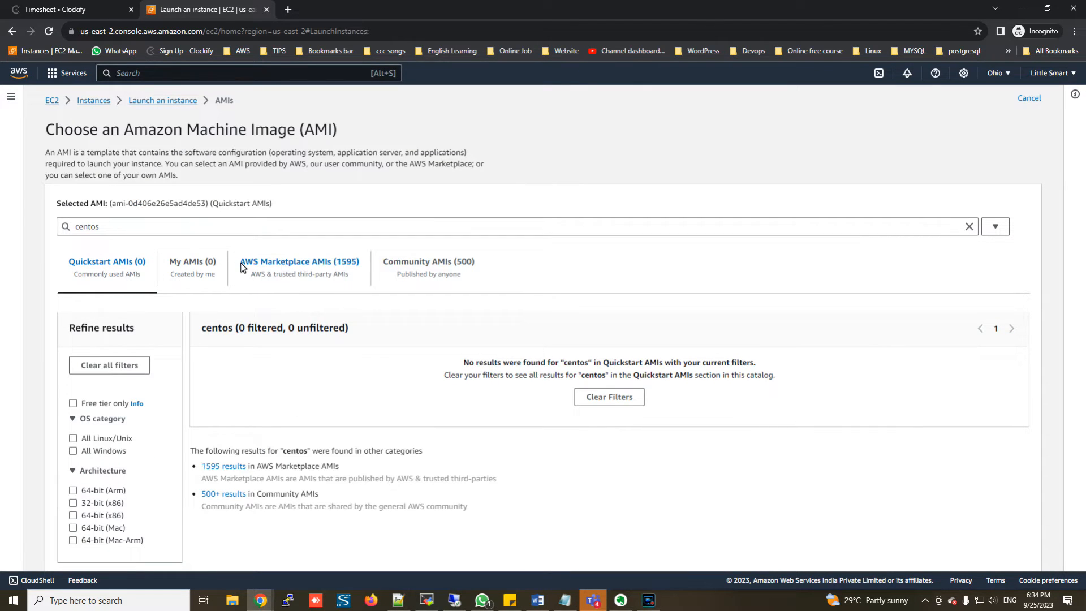
{"action": "left_click", "coordinate": [317, 266]}
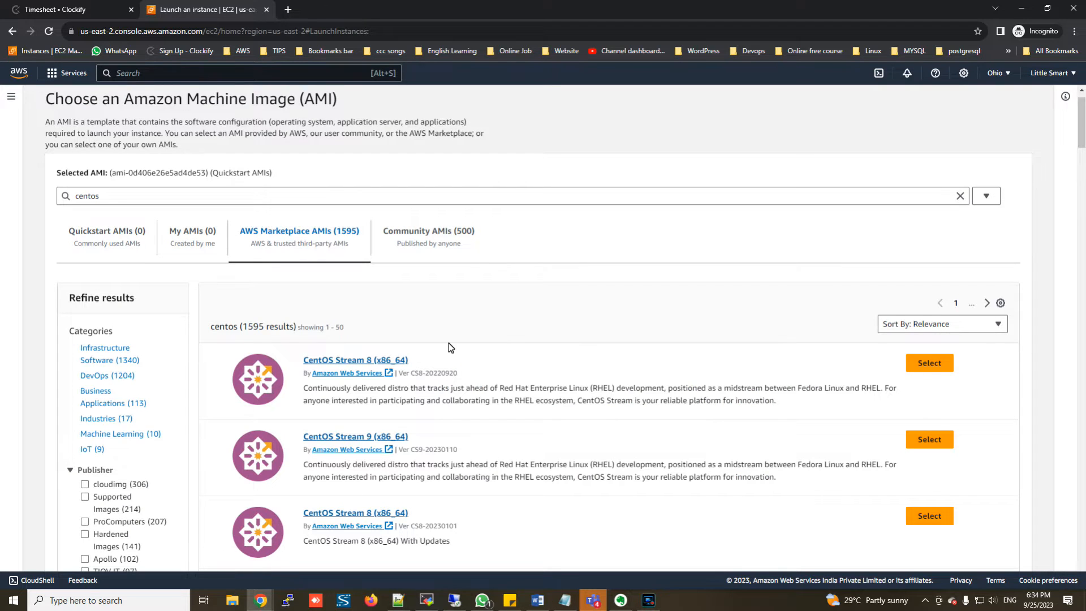
Step: Choose the CentOS 7 (x86_64) - with Updates HVM image by Amazon Web Services for the instance
{"action": "scroll", "coordinate": [451, 347], "scroll_direction": "down", "scroll_amount": 10}
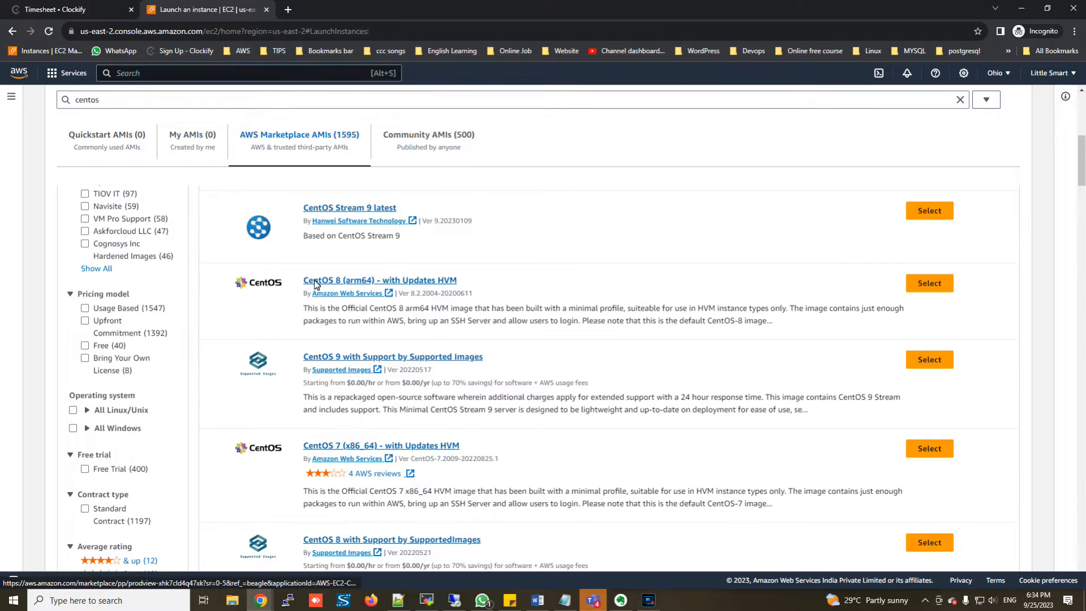
{"action": "scroll", "coordinate": [315, 285], "scroll_direction": "down", "scroll_amount": 15}
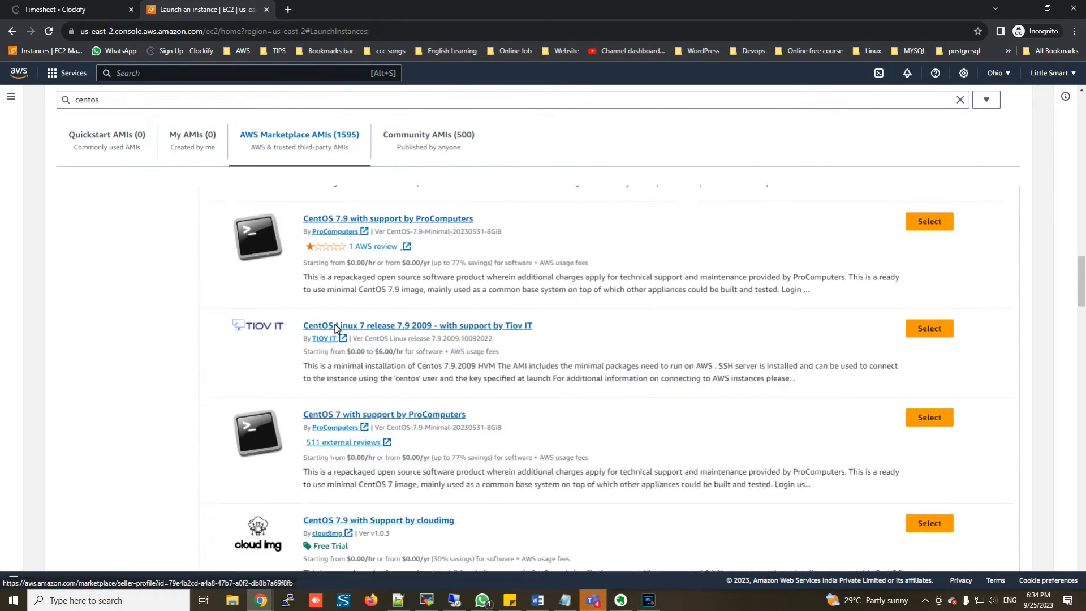
{"action": "scroll", "coordinate": [336, 328], "scroll_direction": "down", "scroll_amount": 15}
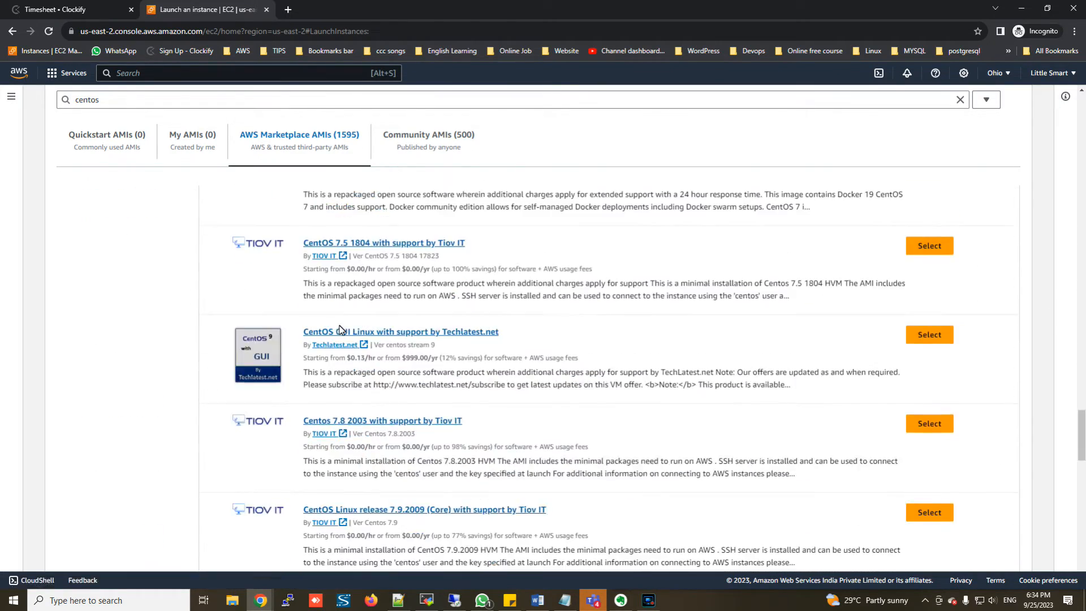
{"action": "scroll", "coordinate": [343, 328], "scroll_direction": "down", "scroll_amount": 16}
{"action": "scroll", "coordinate": [344, 326], "scroll_direction": "up", "scroll_amount": 18}
{"action": "scroll", "coordinate": [342, 326], "scroll_direction": "up", "scroll_amount": 20}
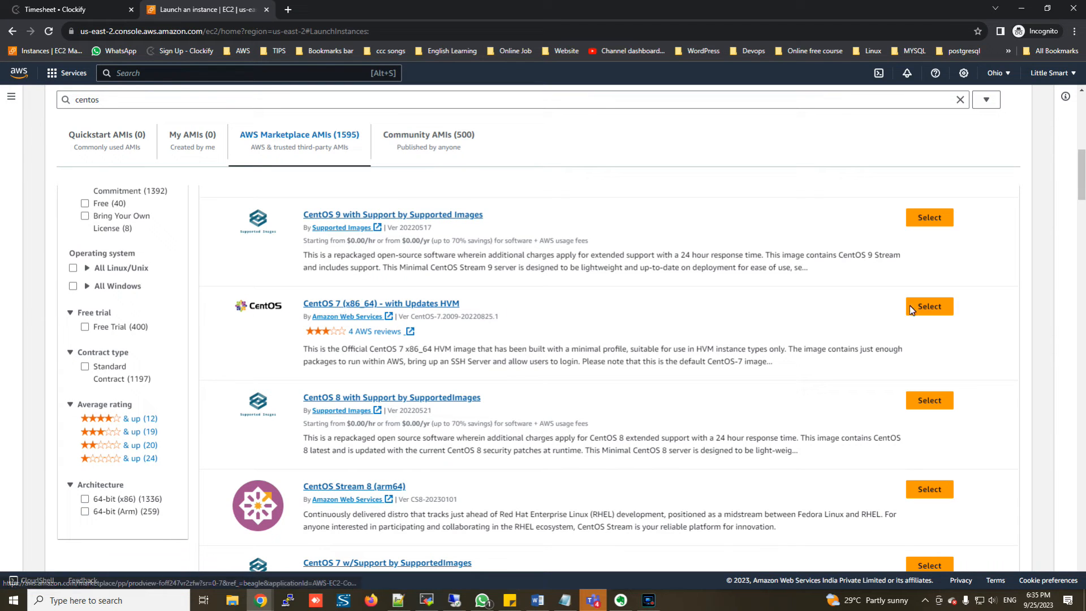
{"action": "left_click", "coordinate": [938, 308]}
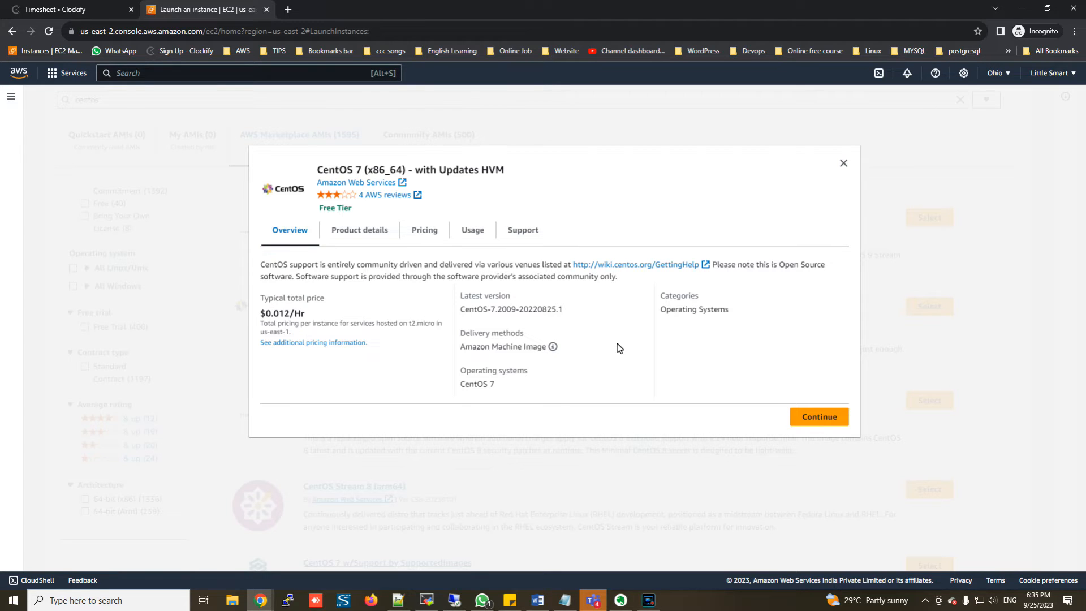
{"action": "left_click", "coordinate": [815, 417]}
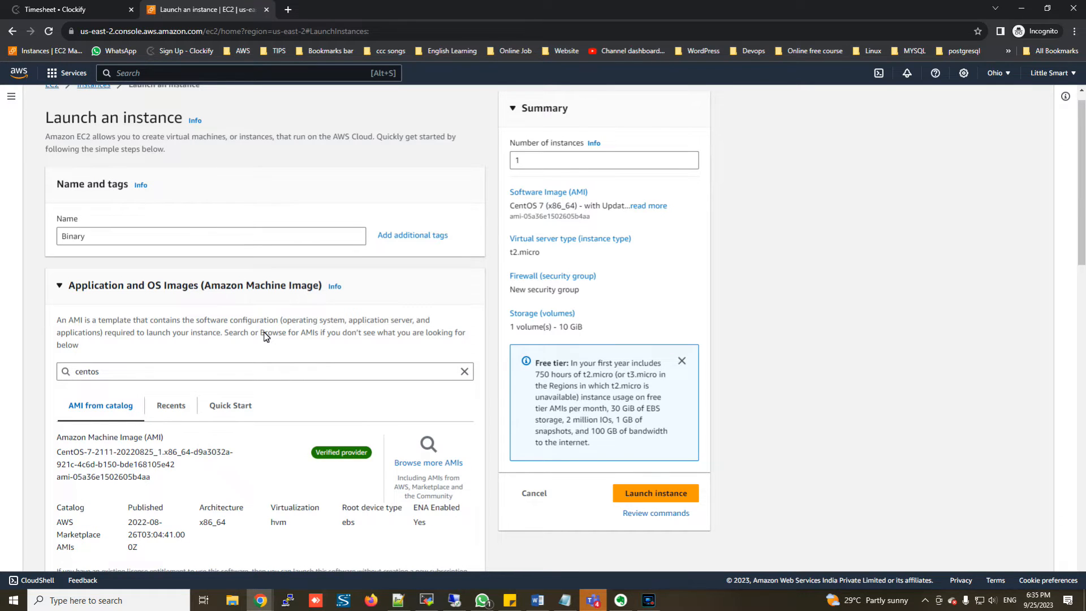
{"action": "scroll", "coordinate": [264, 336], "scroll_direction": "down", "scroll_amount": 6}
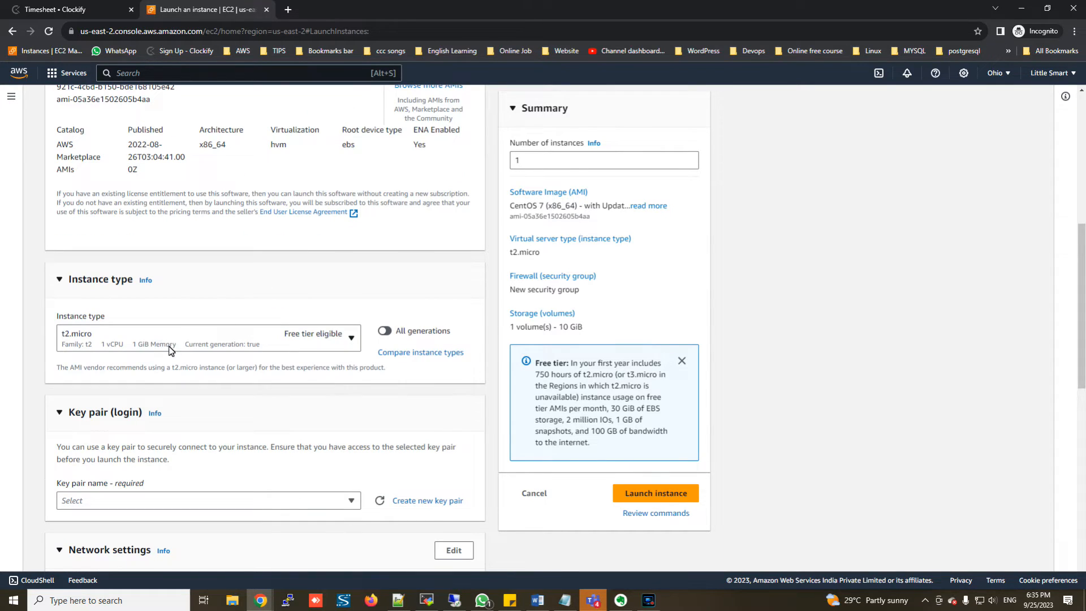
{"action": "left_click", "coordinate": [269, 342]}
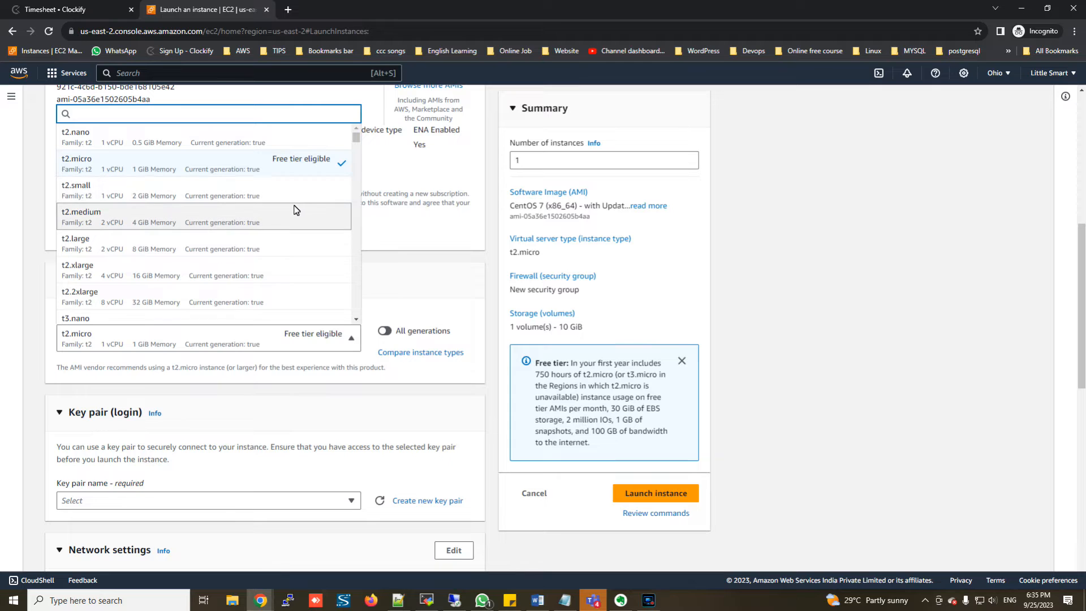
{"action": "left_click", "coordinate": [417, 280]}
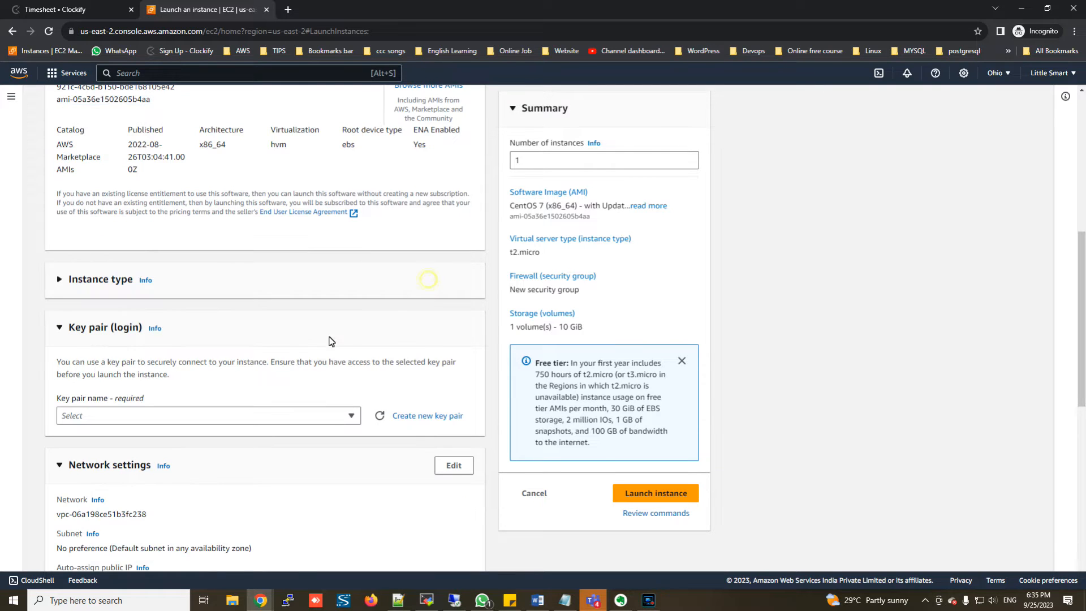
{"action": "left_click", "coordinate": [226, 286]}
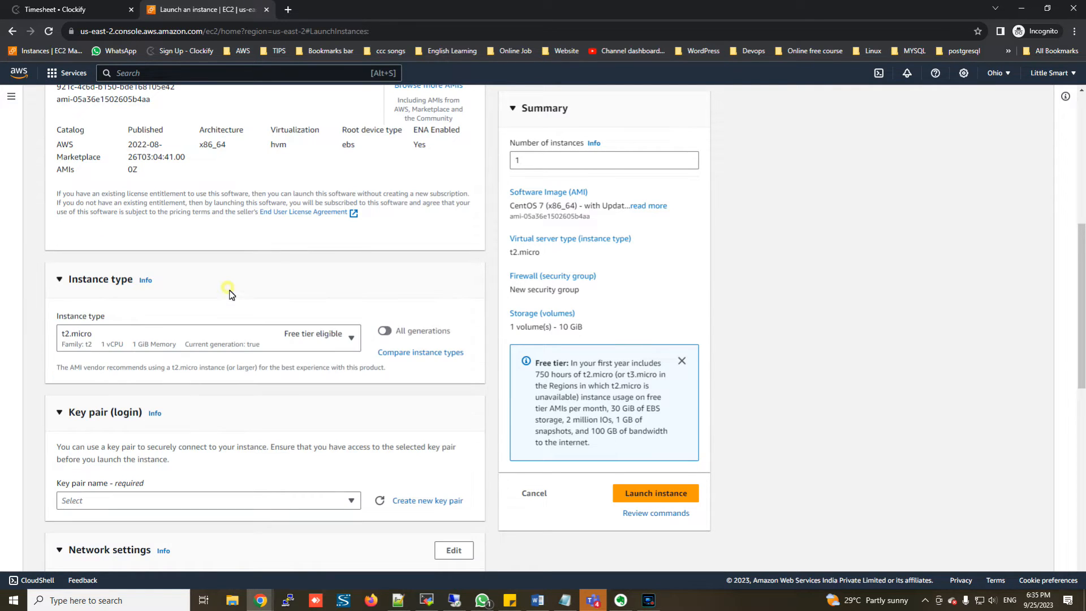
Step: Create a new key pair named binary key with RSA type and .pem private key format
{"action": "scroll", "coordinate": [192, 459], "scroll_direction": "down", "scroll_amount": 2}
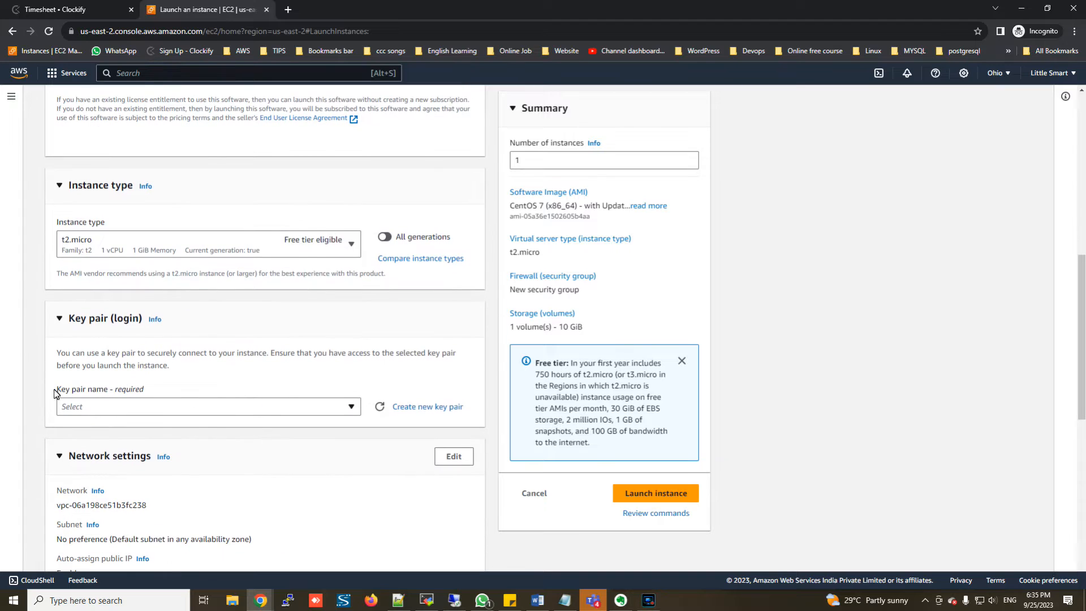
{"action": "left_click", "coordinate": [433, 408]}
{"action": "left_click", "coordinate": [446, 242]}
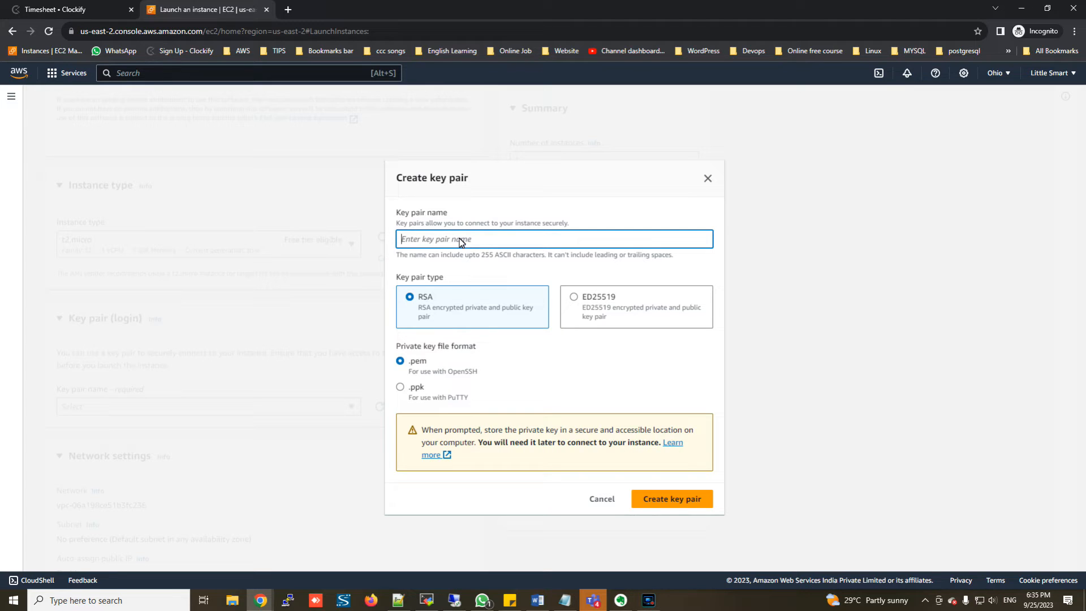
{"action": "type", "text": "binary ki"}
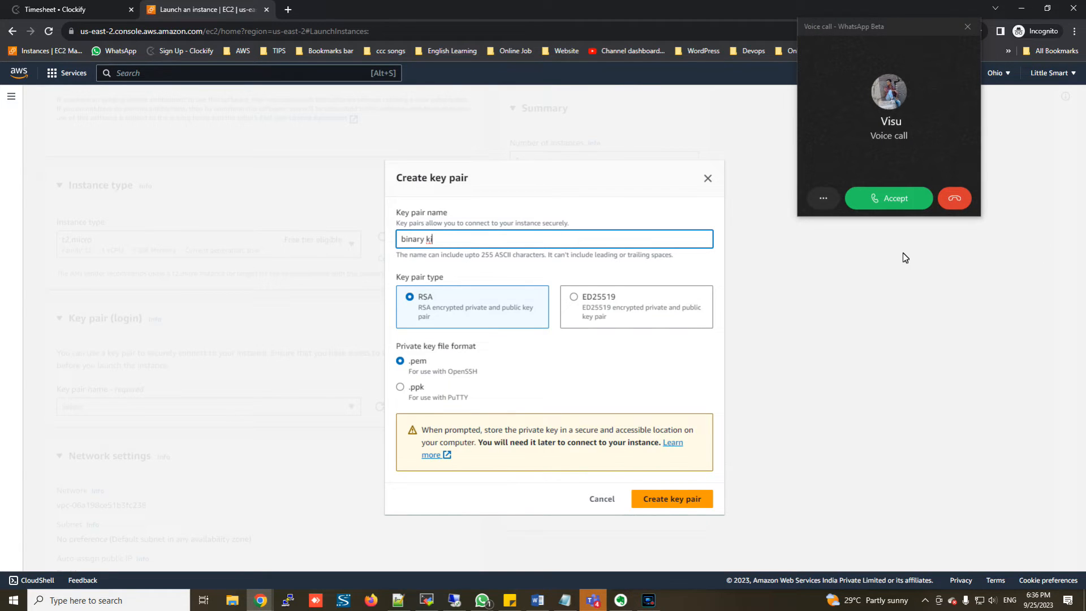
{"action": "key", "text": "BackSpace"}
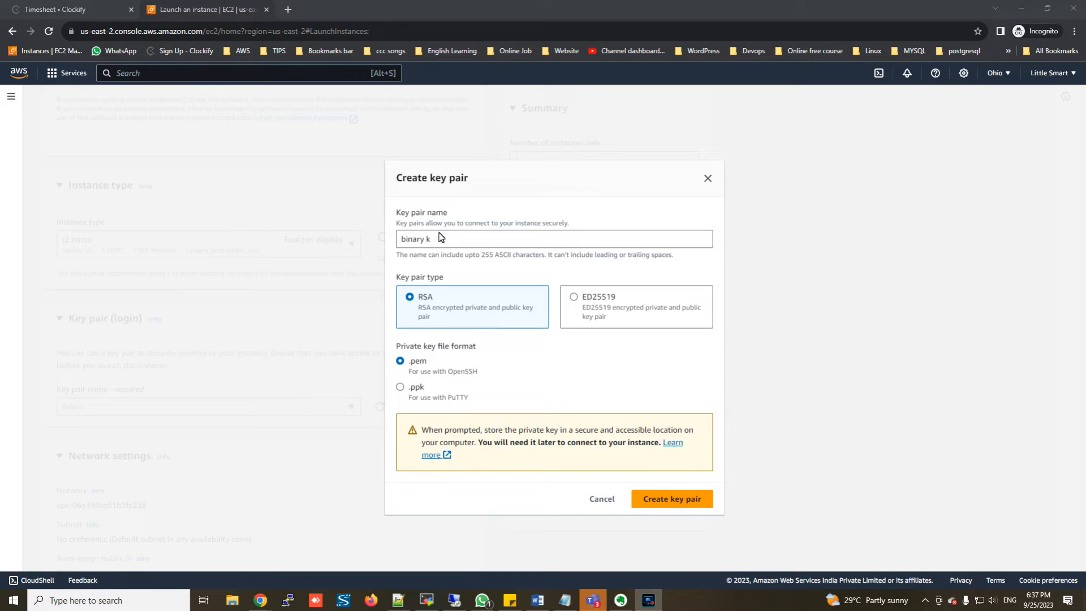
{"action": "left_click", "coordinate": [445, 245]}
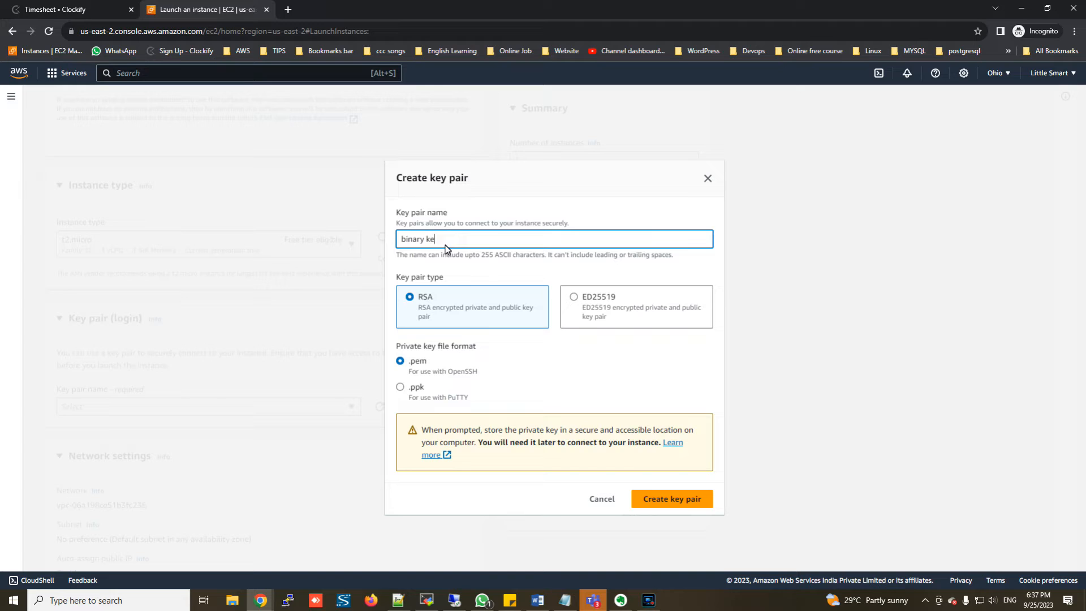
{"action": "left_click", "coordinate": [674, 501]}
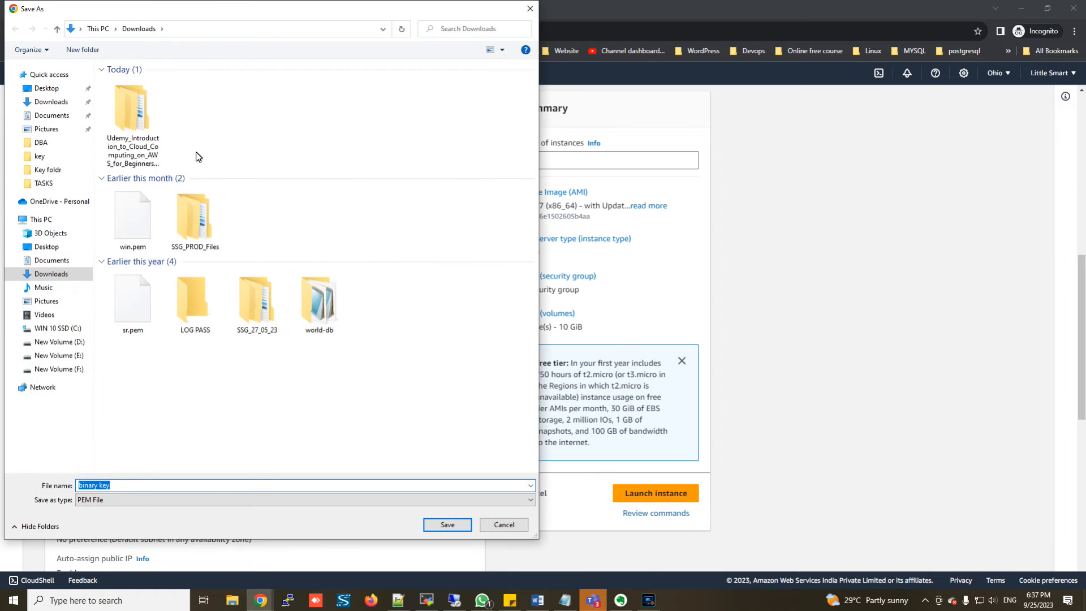
Step: Save the private key file as binary key in the key folder and dismiss the downloads list
{"action": "left_click", "coordinate": [47, 159]}
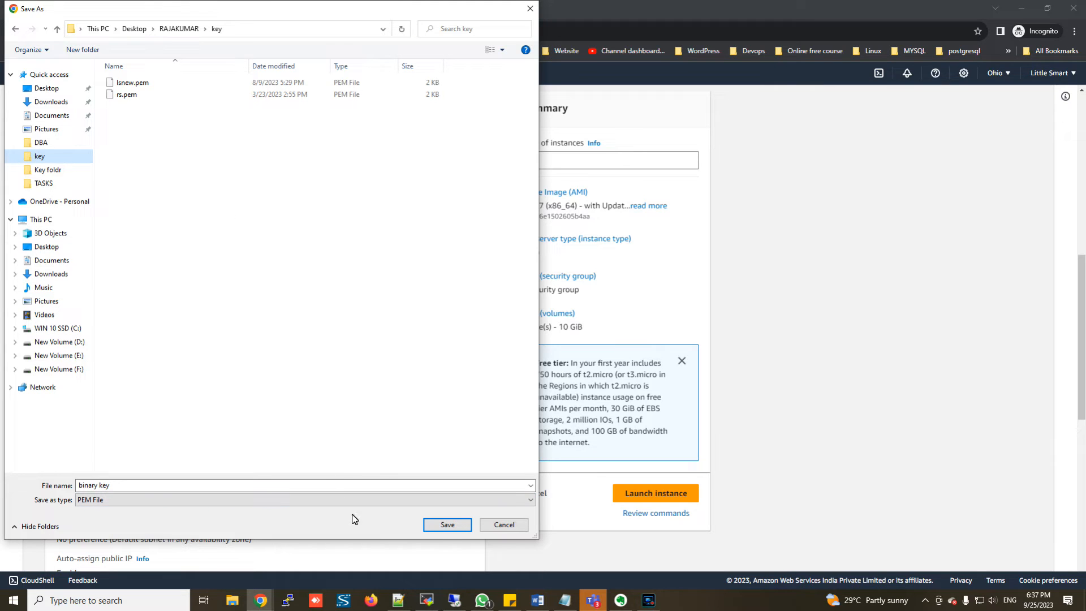
{"action": "left_click", "coordinate": [447, 525]}
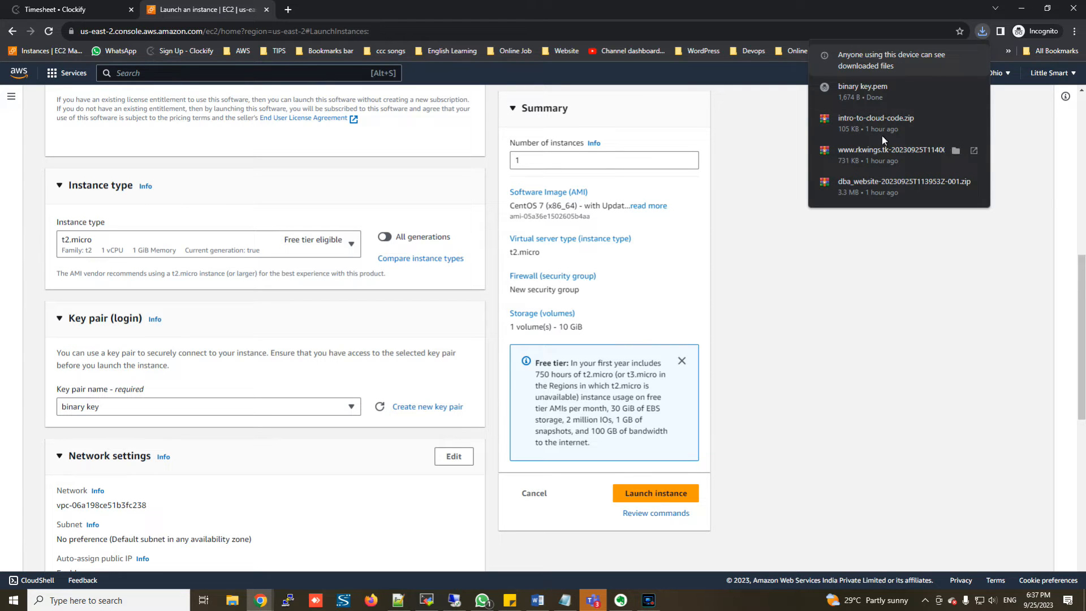
{"action": "left_click", "coordinate": [822, 317]}
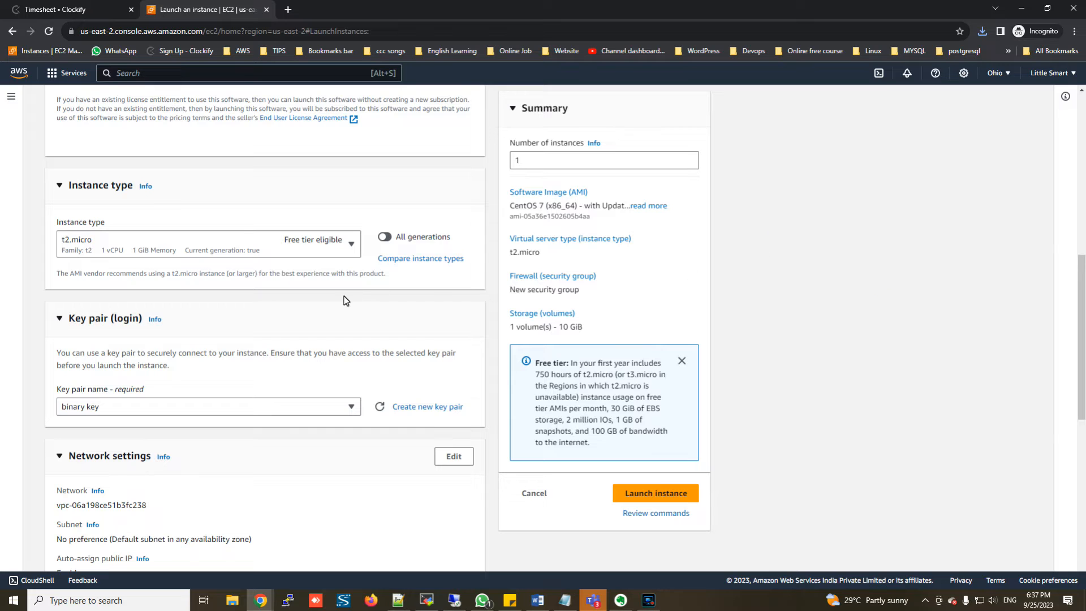
Step: Launch the single t2.micro instance with a new security group and 10 GiB gp2 storage, and open the list of all instances
{"action": "scroll", "coordinate": [311, 295], "scroll_direction": "down", "scroll_amount": 2}
{"action": "scroll", "coordinate": [311, 294], "scroll_direction": "down", "scroll_amount": 4}
{"action": "scroll", "coordinate": [310, 294], "scroll_direction": "down", "scroll_amount": 4}
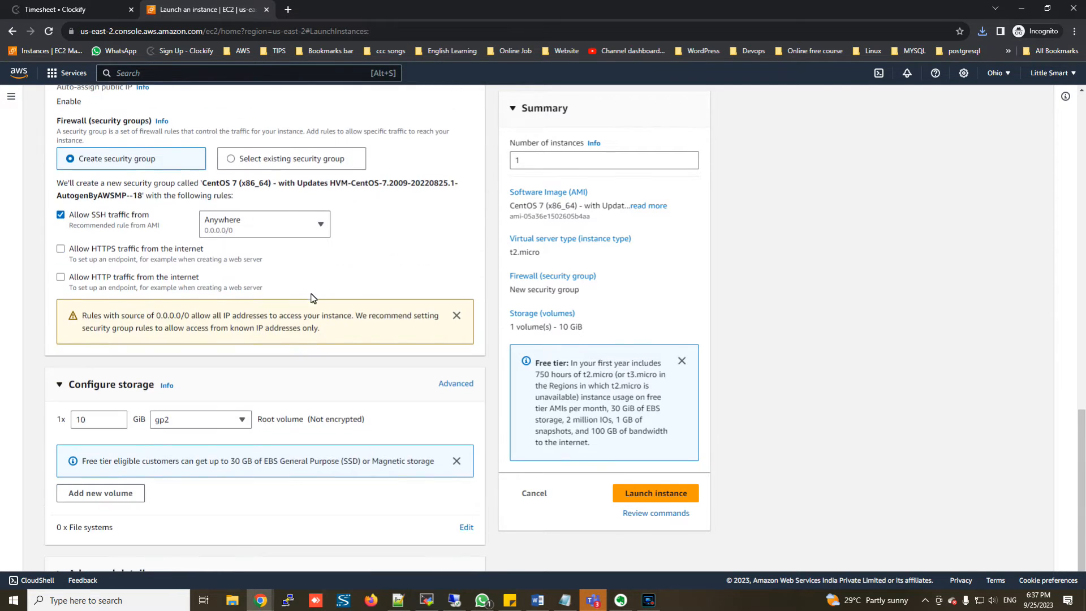
{"action": "left_click", "coordinate": [675, 493]}
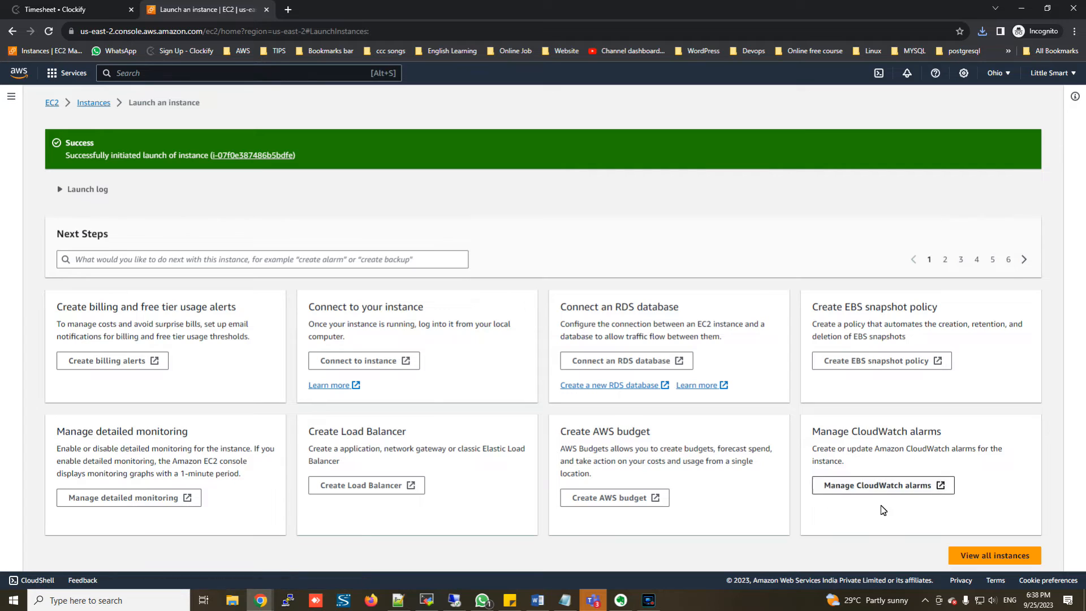
{"action": "left_click", "coordinate": [1001, 553]}
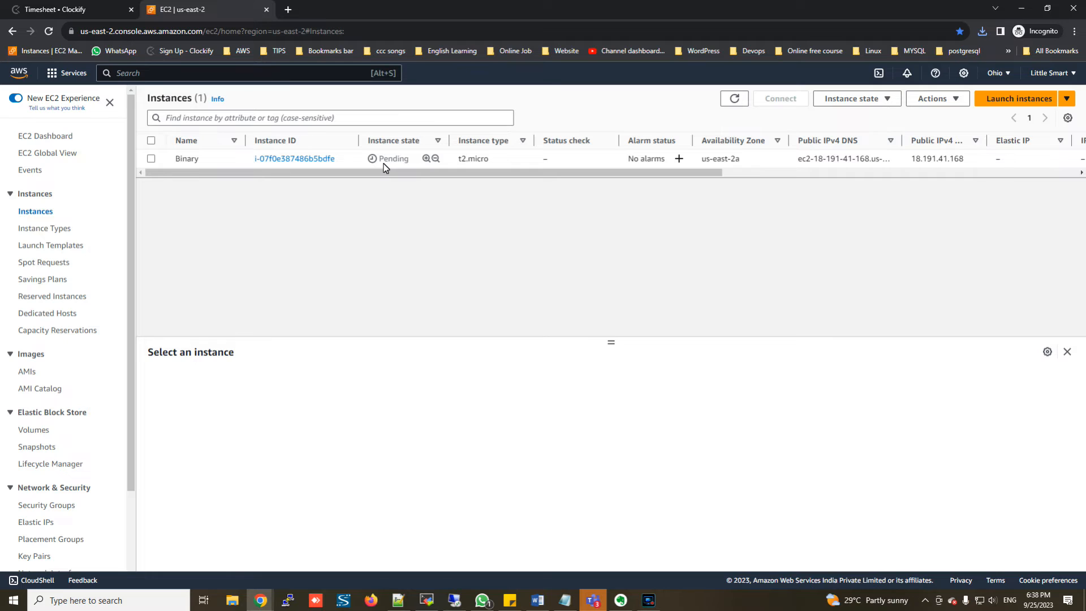
Step: Refresh the instances list and copy the public IPv4 address of the Binary instance
{"action": "left_click", "coordinate": [734, 100]}
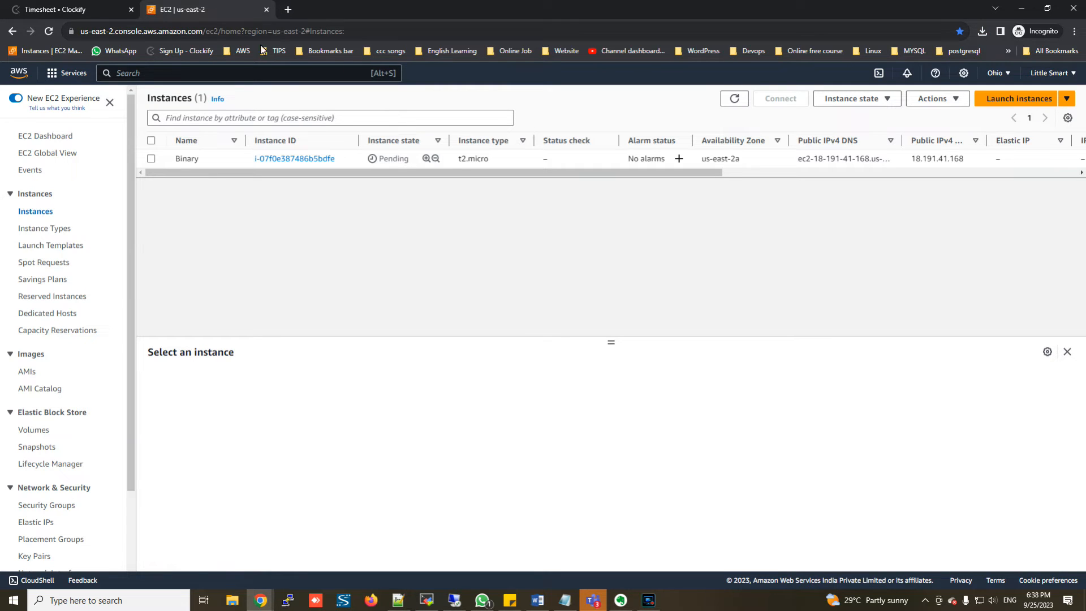
{"action": "left_click", "coordinate": [151, 159]}
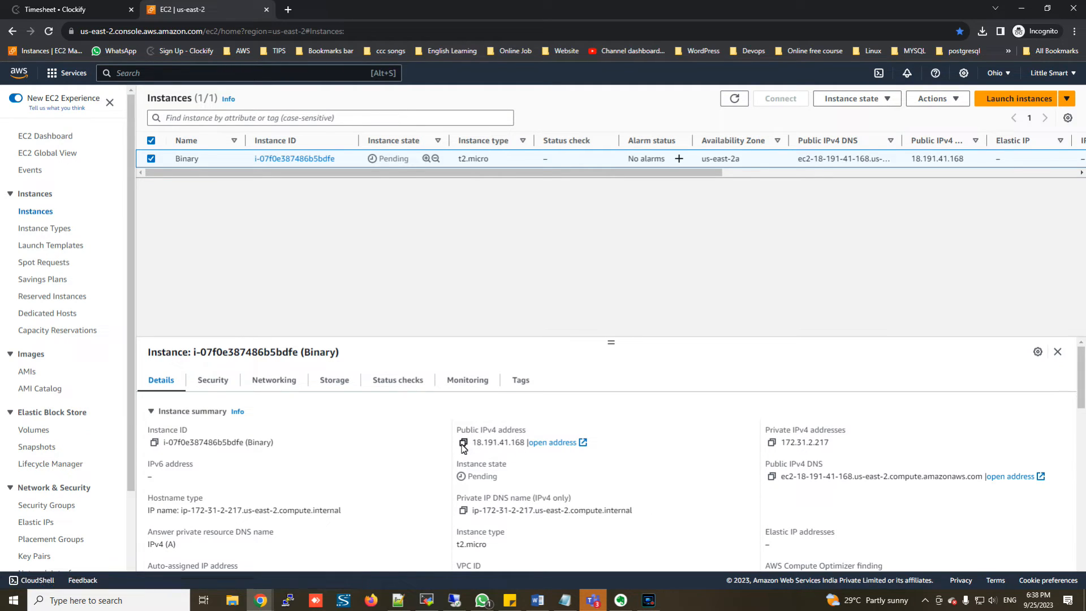
{"action": "left_click", "coordinate": [463, 443]}
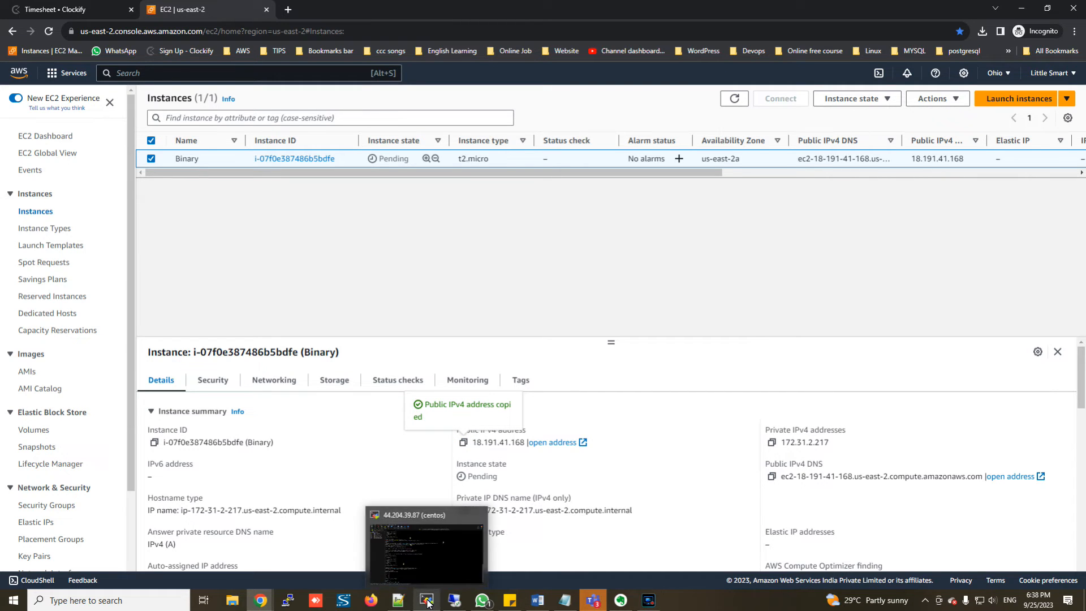
Step: Switch to MobaXterm and close both open 44.204.39.87 (centos) sessions
{"action": "left_click", "coordinate": [427, 601]}
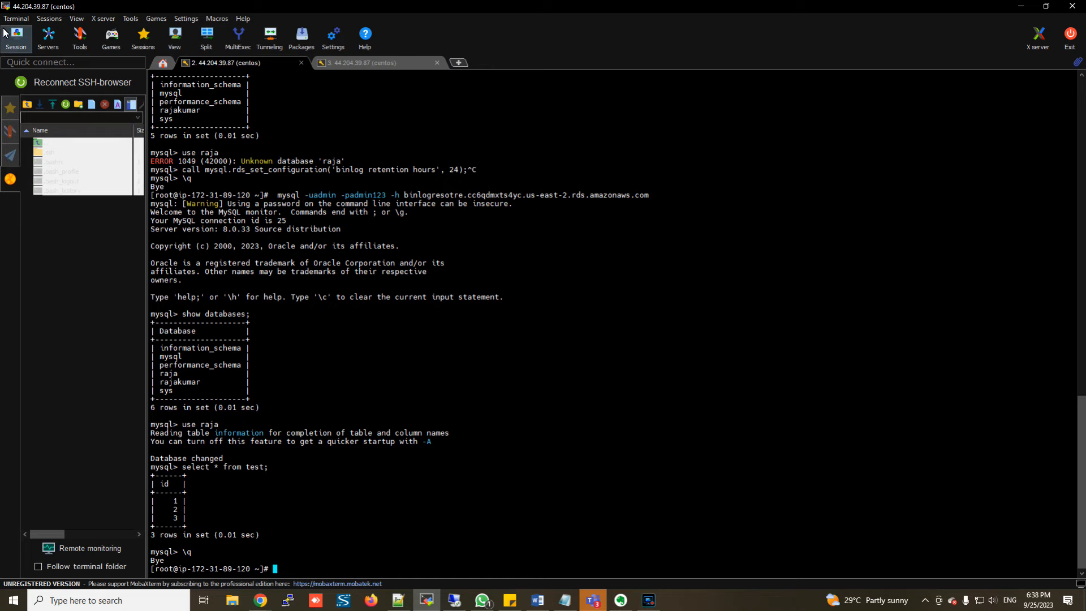
{"action": "left_click", "coordinate": [301, 62]}
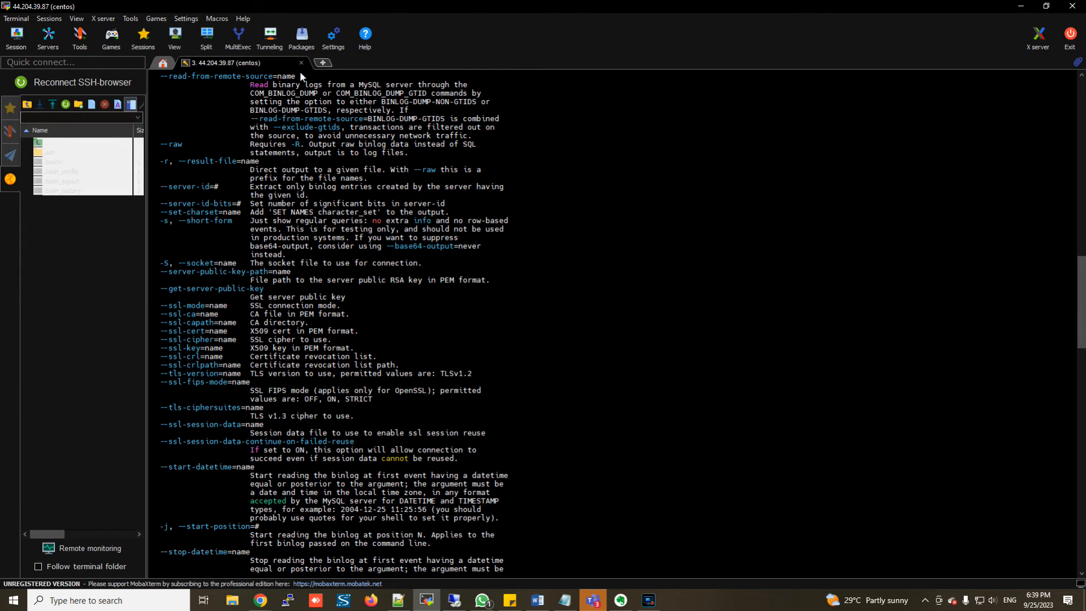
{"action": "left_click", "coordinate": [301, 64]}
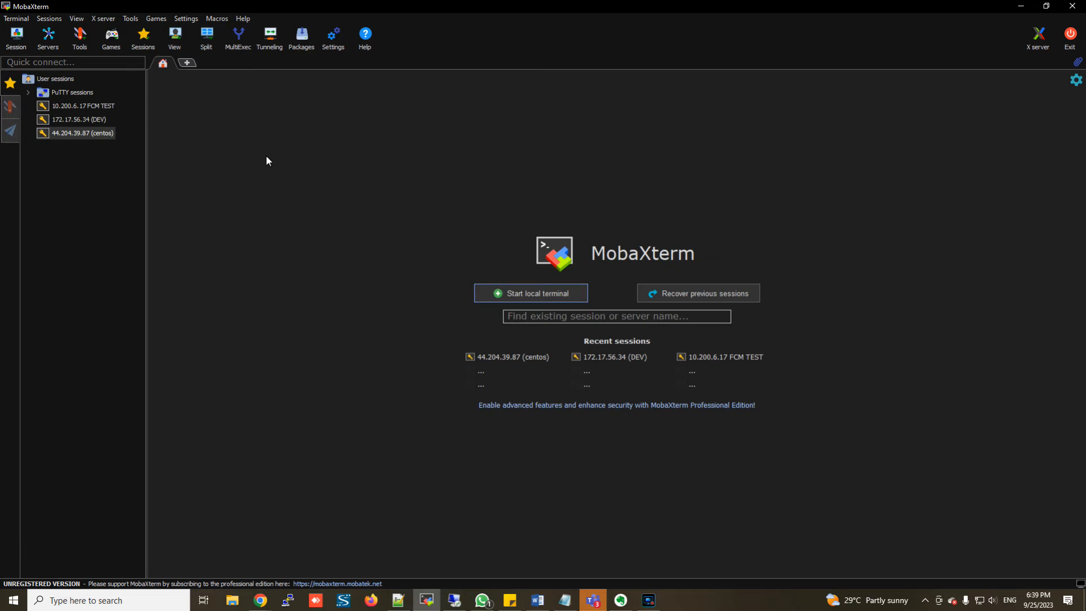
Step: Set up a new SSH session to remote host 18.191.41.168 with the username centos
{"action": "left_click", "coordinate": [13, 43]}
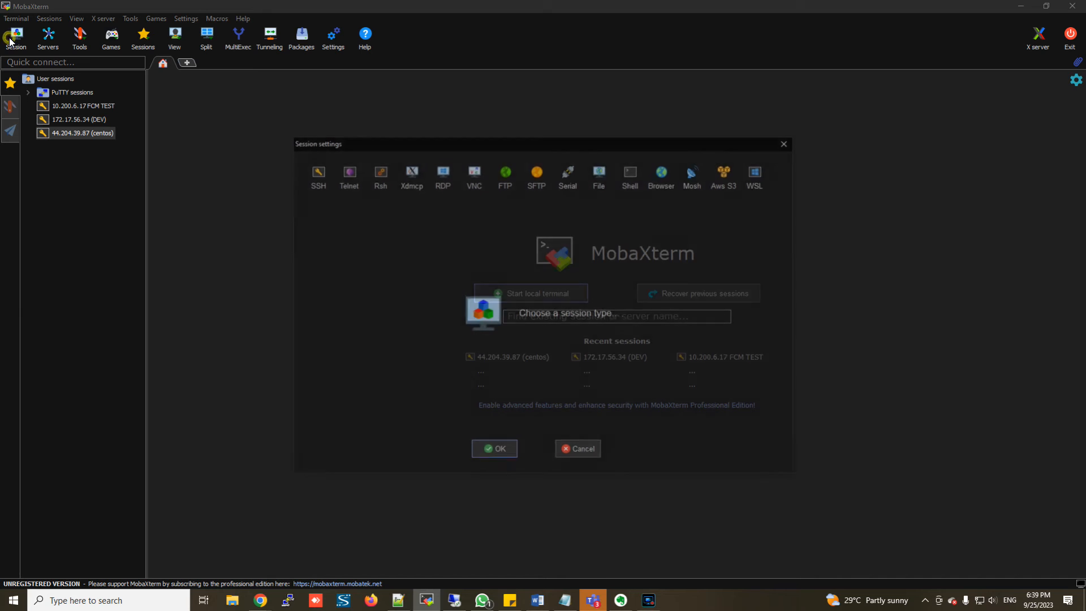
{"action": "left_click", "coordinate": [314, 180]}
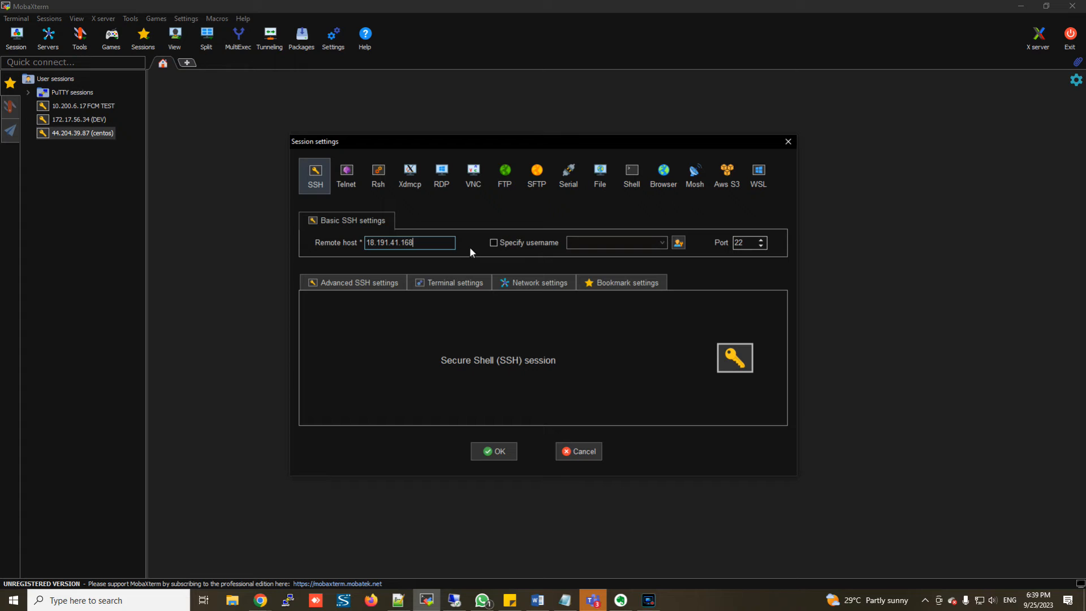
{"action": "left_click", "coordinate": [494, 243]}
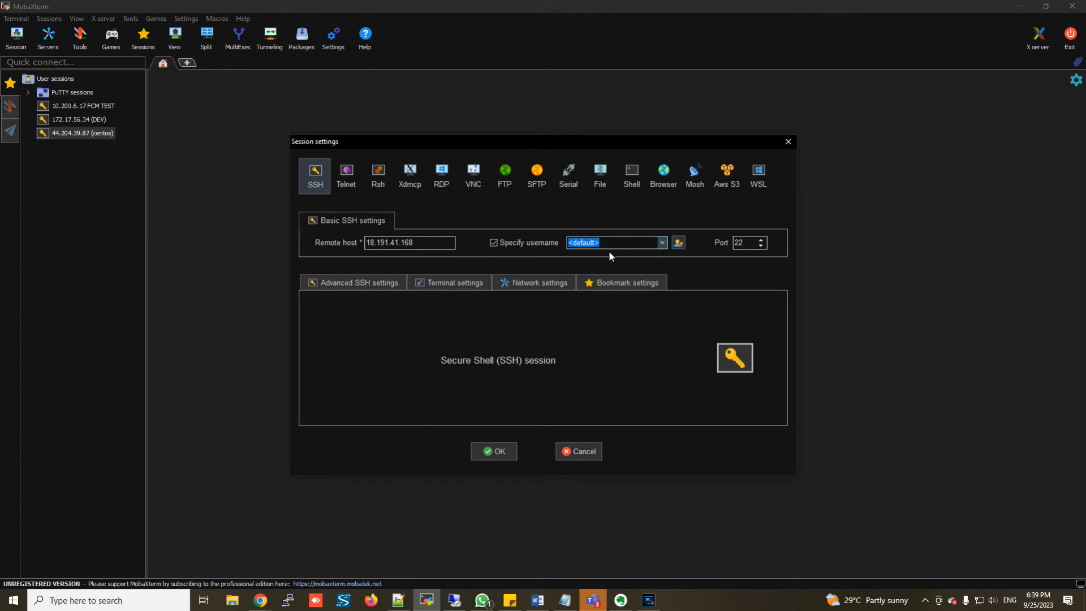
{"action": "type", "text": "centos"}
Step: Use binary key.pem from the key folder as the session's private key and connect to the server
{"action": "left_click", "coordinate": [358, 285]}
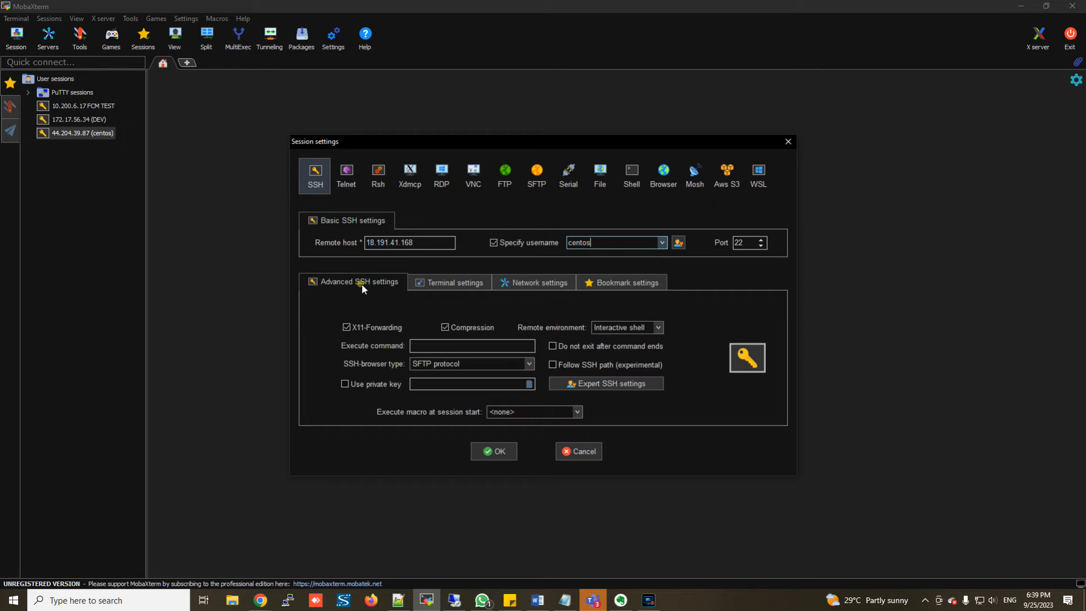
{"action": "left_click", "coordinate": [345, 384]}
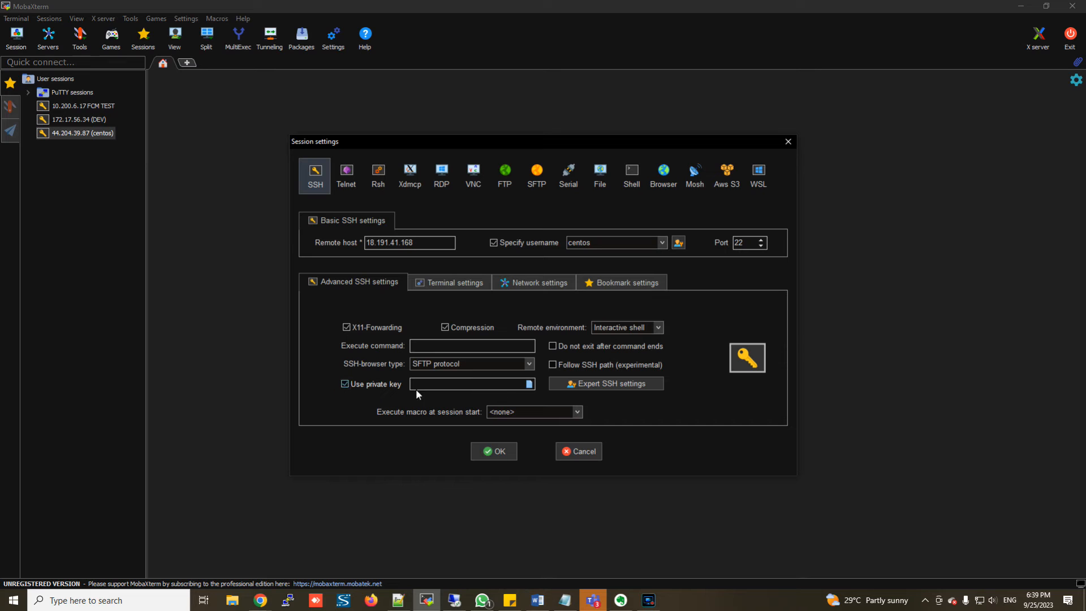
{"action": "left_click", "coordinate": [529, 384]}
{"action": "left_click", "coordinate": [437, 254]}
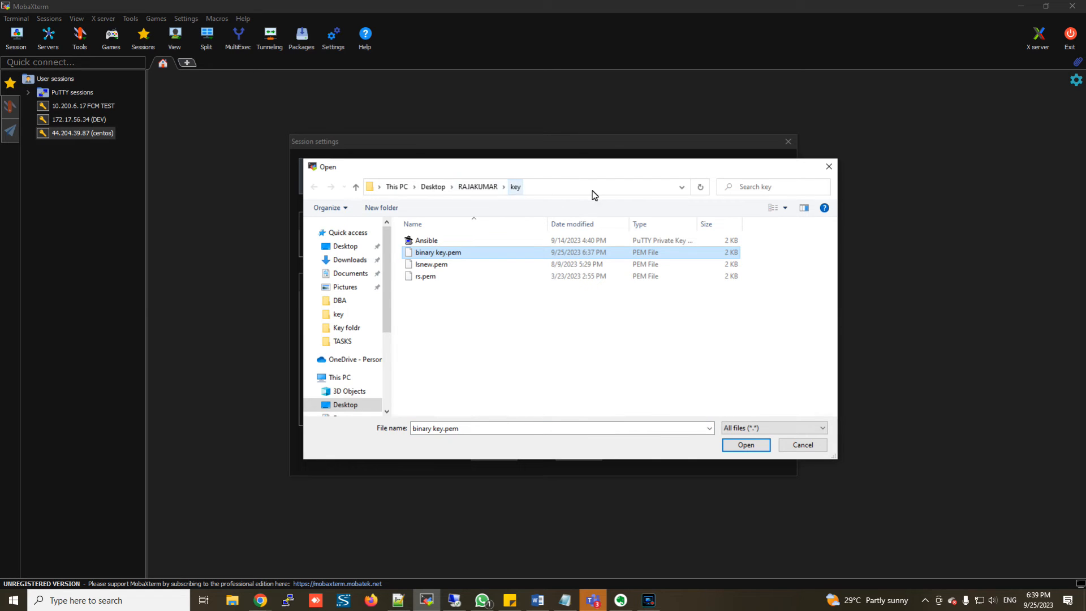
{"action": "double_click", "coordinate": [443, 256]}
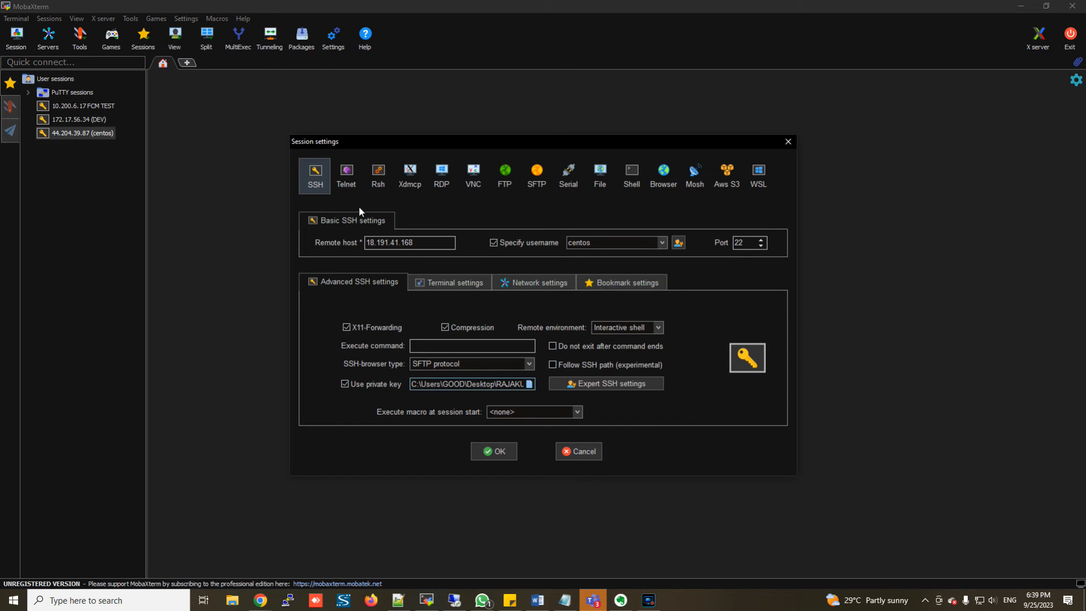
{"action": "left_click", "coordinate": [496, 451]}
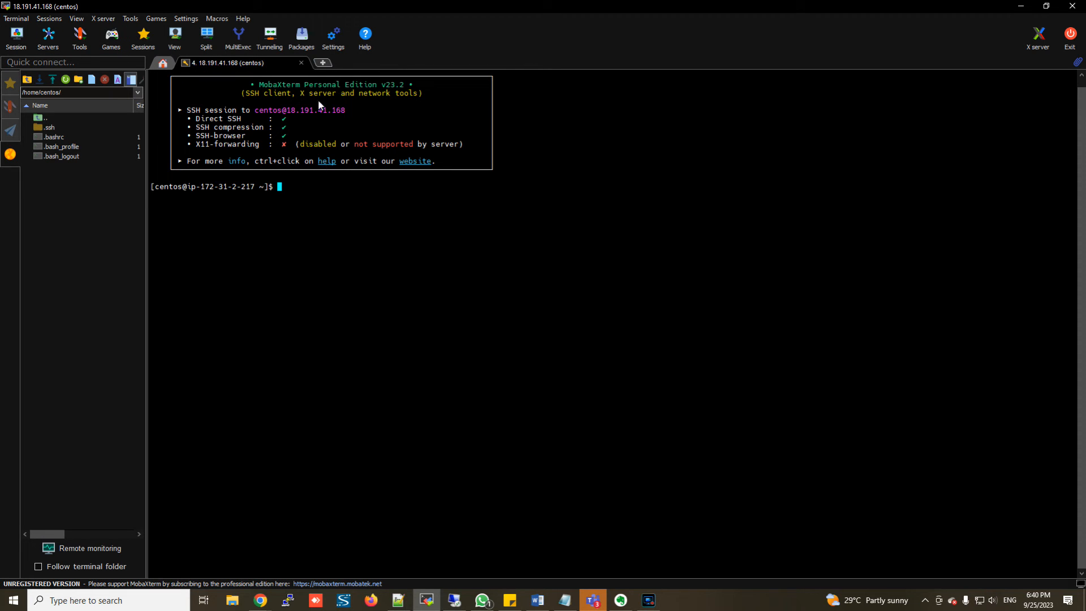
Step: Review the terminal and SSH settings in the MobaXterm configuration and close it
{"action": "left_click", "coordinate": [326, 45]}
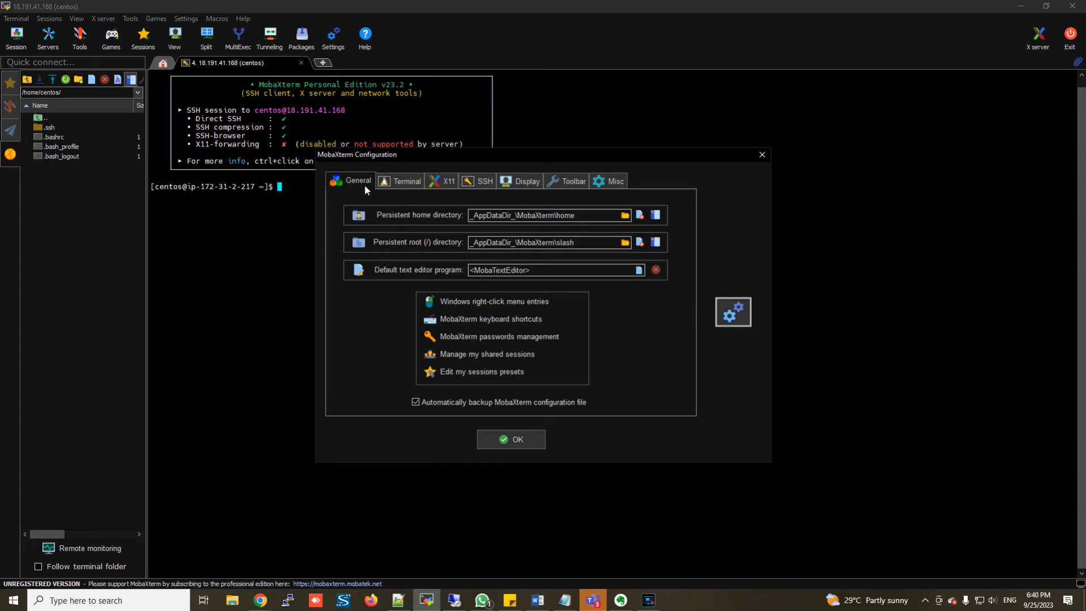
{"action": "left_click", "coordinate": [398, 179]}
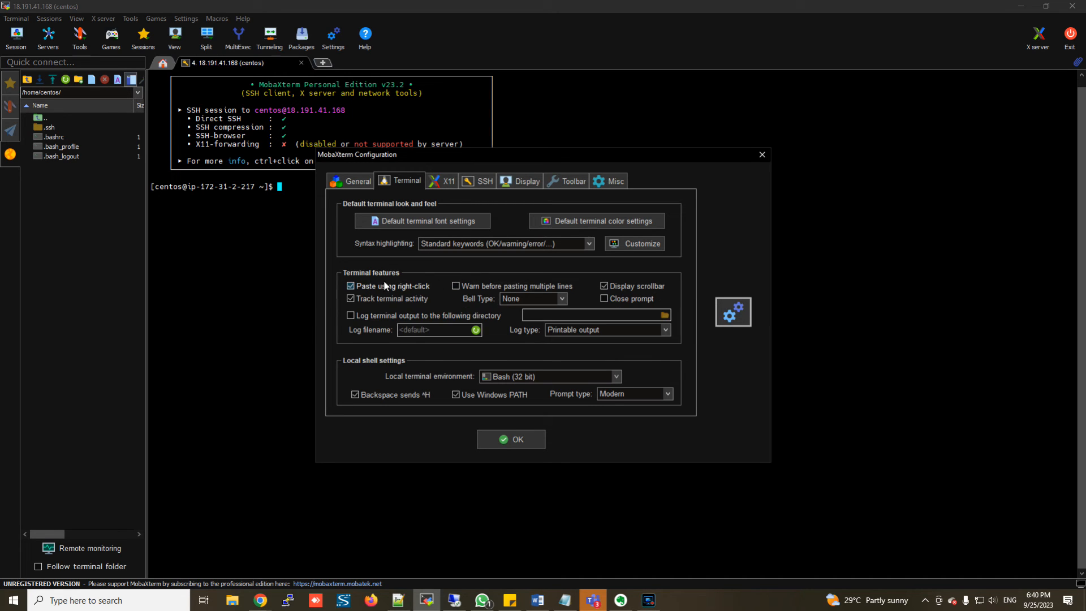
{"action": "left_click", "coordinate": [482, 184]}
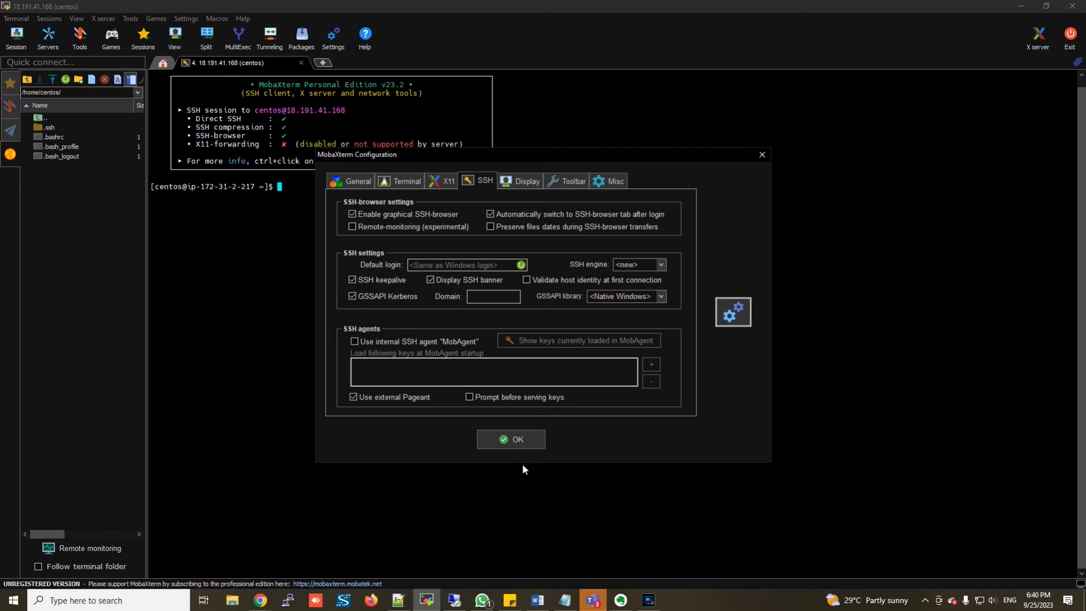
{"action": "left_click", "coordinate": [520, 440]}
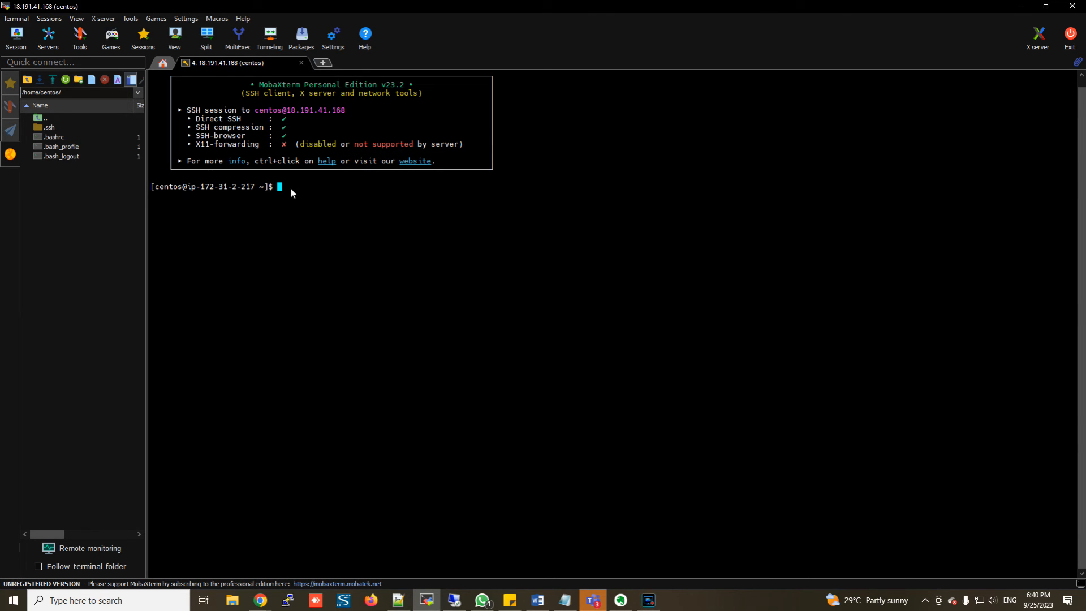
Step: Switch to the EC2 console in Chrome to check the Binary instance's state, and return to the MobaXterm terminal
{"action": "left_click", "coordinate": [260, 600]}
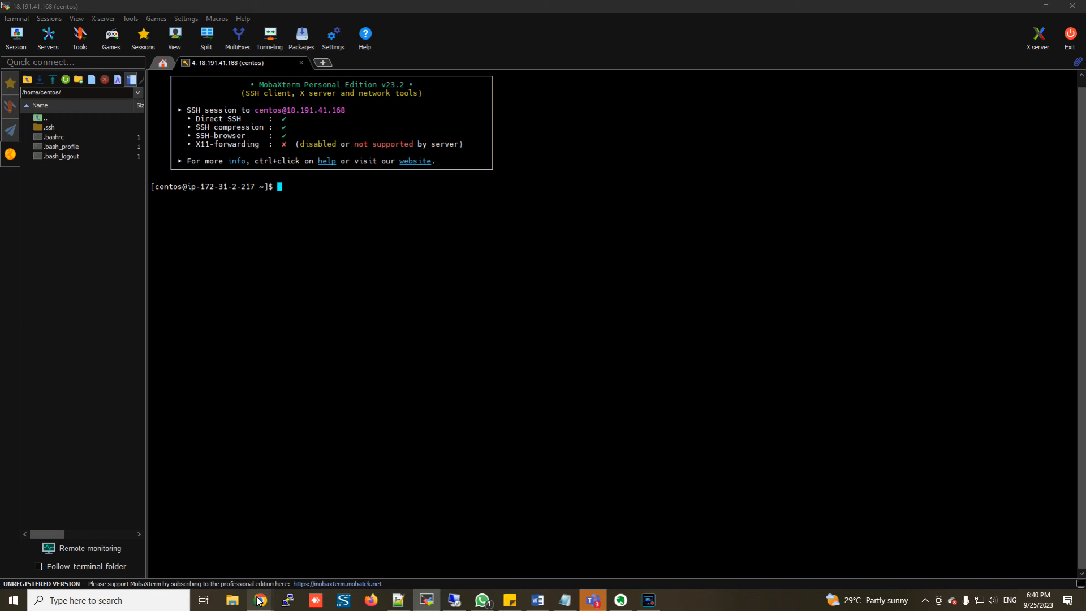
{"action": "left_click", "coordinate": [304, 556]}
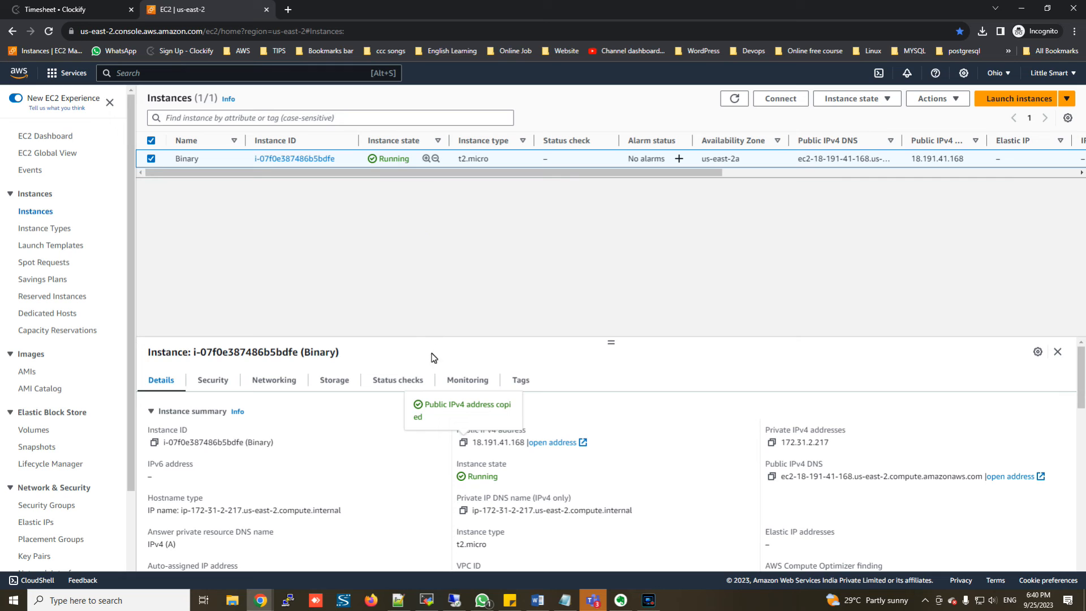
{"action": "left_click", "coordinate": [1025, 9]}
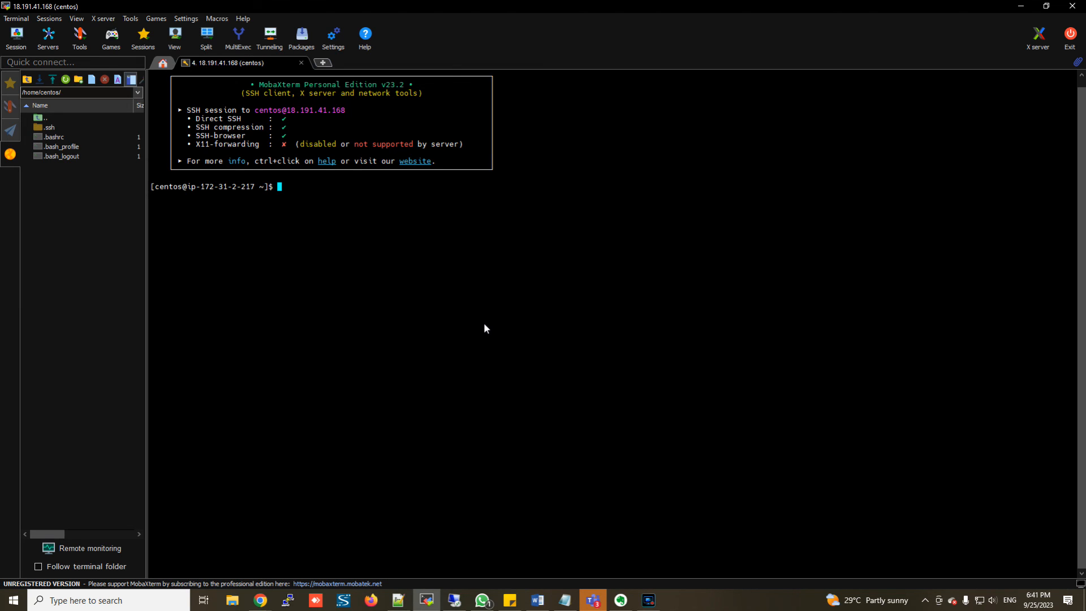
Step: Switch to the root user on the server with the command sudo su -
{"action": "type", "text": "yum"}
{"action": "key", "text": "BackSpace"}
{"action": "key", "text": "BackSpace"}
{"action": "key", "text": "BackSpace"}
{"action": "type", "text": "sudo "}
{"action": "type", "text": "-"}
{"action": "key", "text": "BackSpace"}
{"action": "type", "text": "s"}
{"action": "key", "text": "Return"}
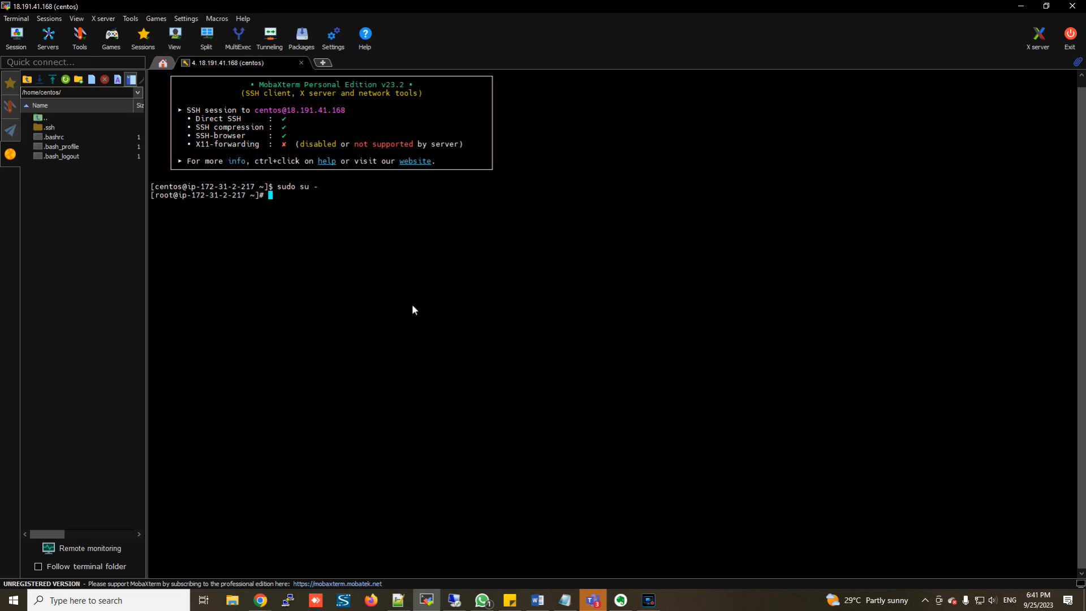
Step: Highlight the root user name in the prompt and run yum update to update the server's packages
{"action": "double_click", "coordinate": [170, 189]}
{"action": "double_click", "coordinate": [159, 195]}
{"action": "type", "text": "yum update"}
{"action": "key", "text": "Return"}
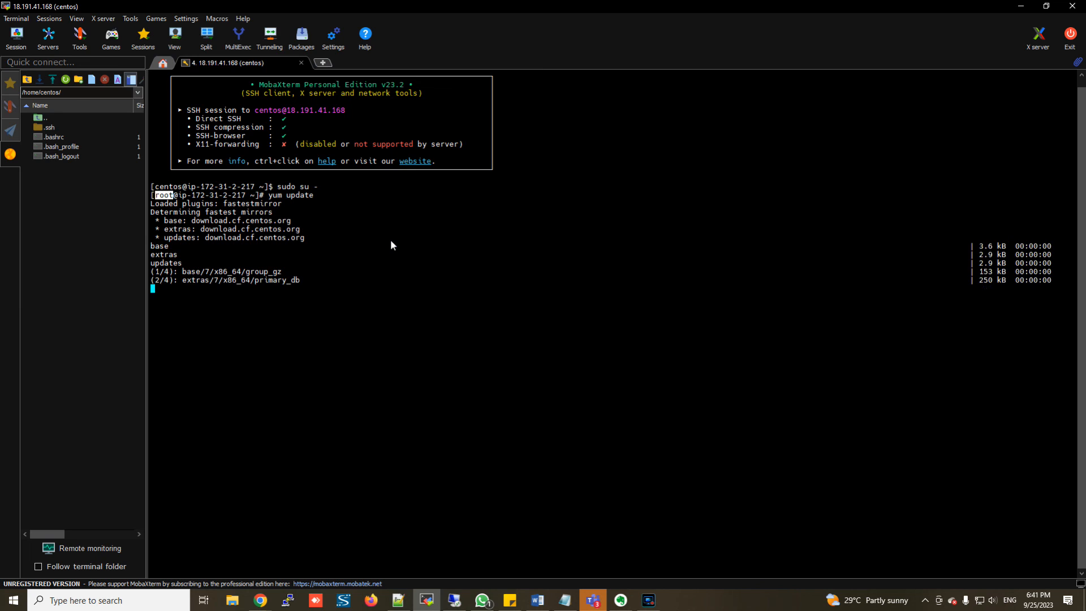